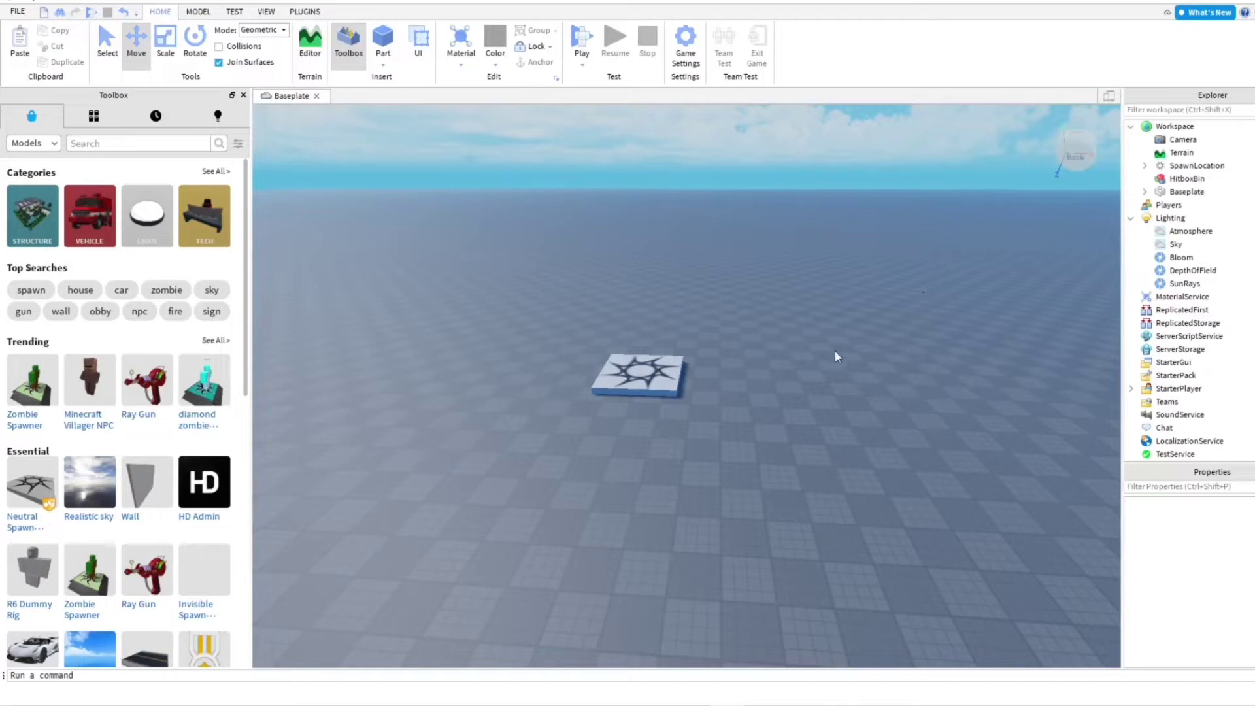
Change the baseplate's BrickColor to Sea green.
right_drag(834, 323, 981, 275)
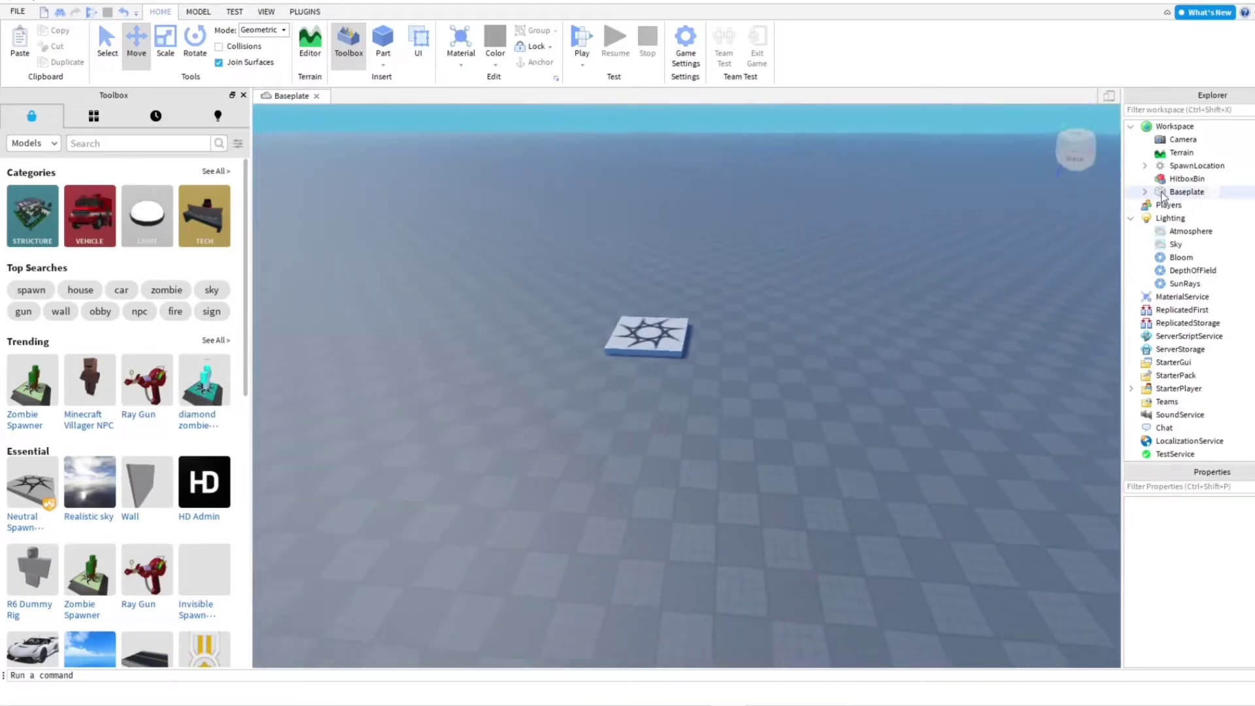
click(1164, 192)
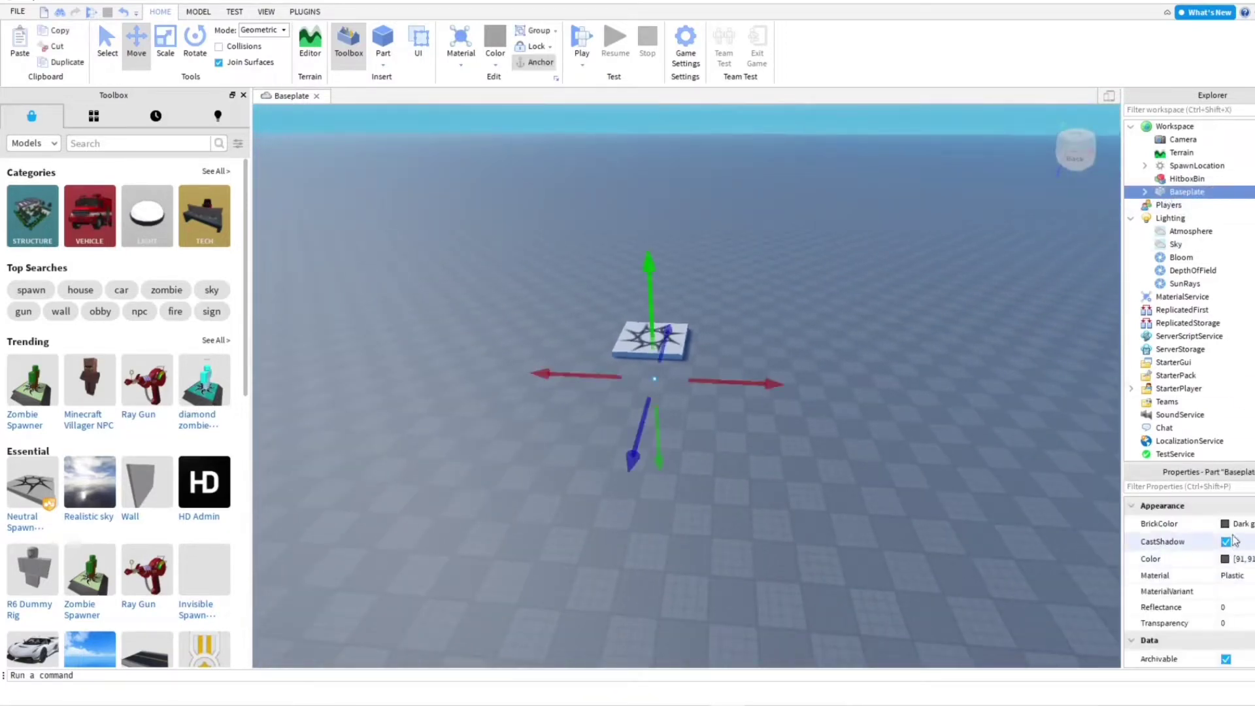
click(1206, 523)
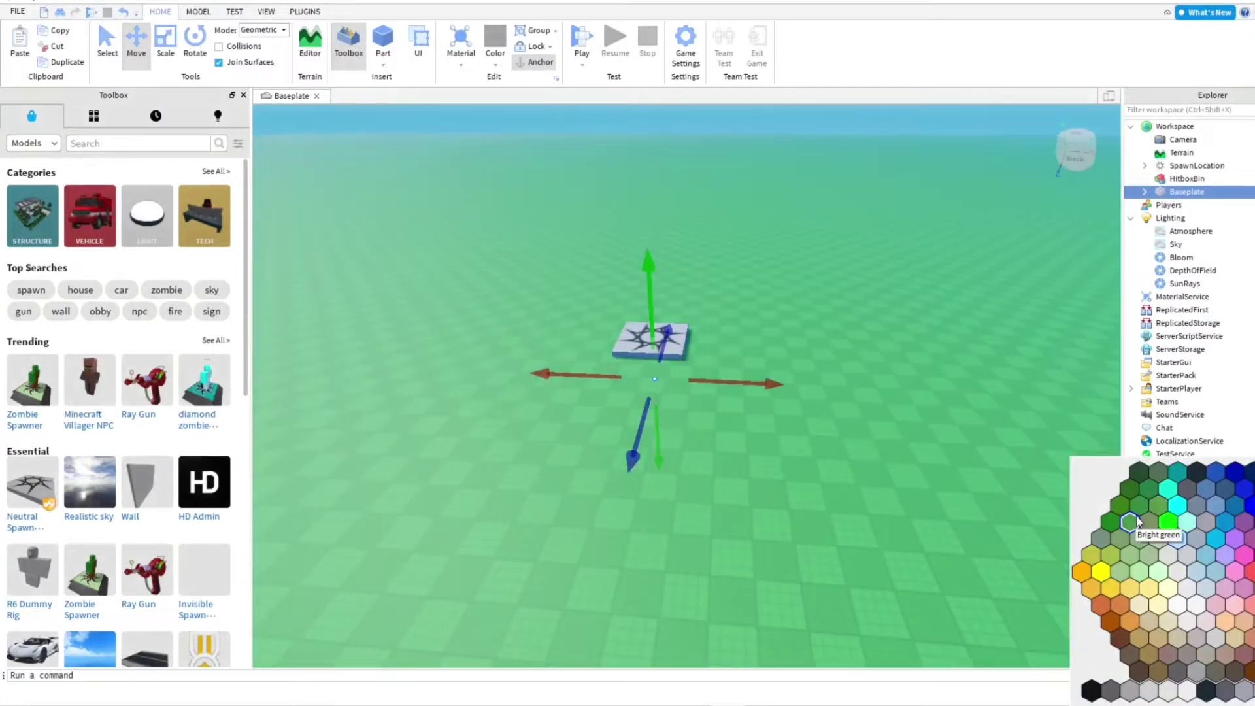
click(1140, 506)
Set the baseplate's material to Grass and deselect it.
right_drag(842, 472, 1252, 177)
scroll(834, 476, up, 4)
scroll(885, 377, down, 5)
click(1243, 578)
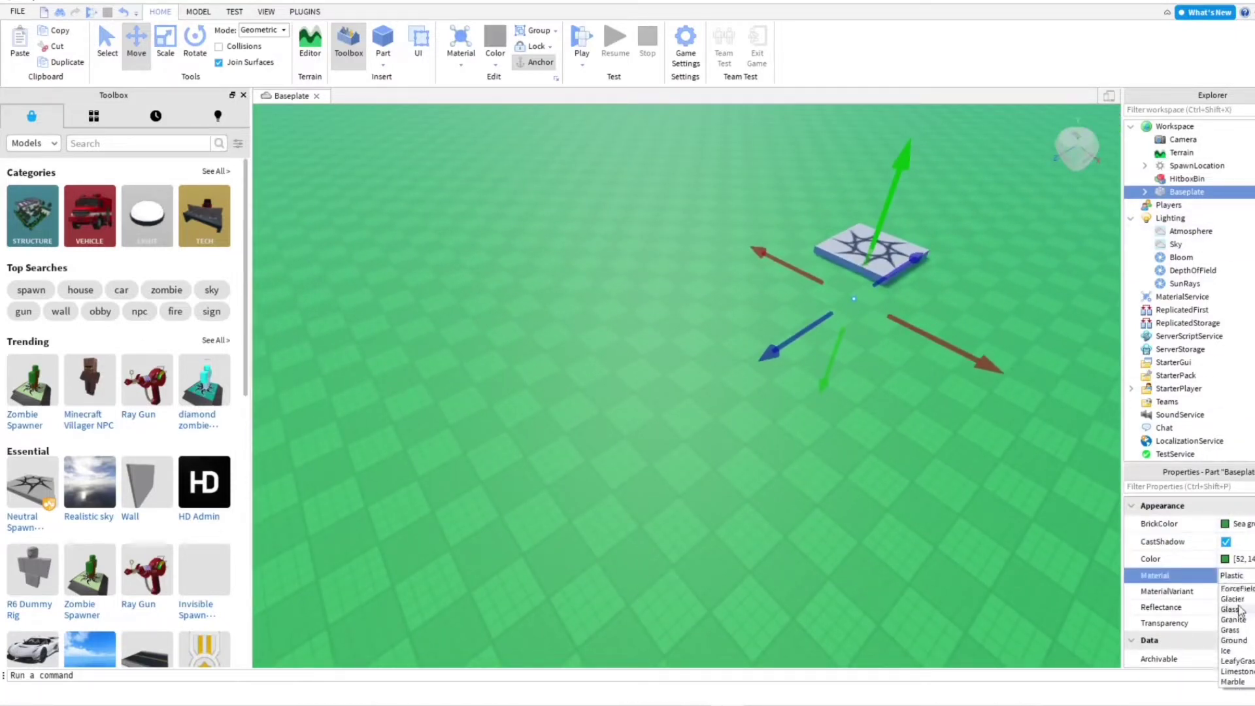
click(1238, 632)
click(958, 553)
Examine the grass-textured baseplate up close and from a distance.
scroll(958, 553, up, 4)
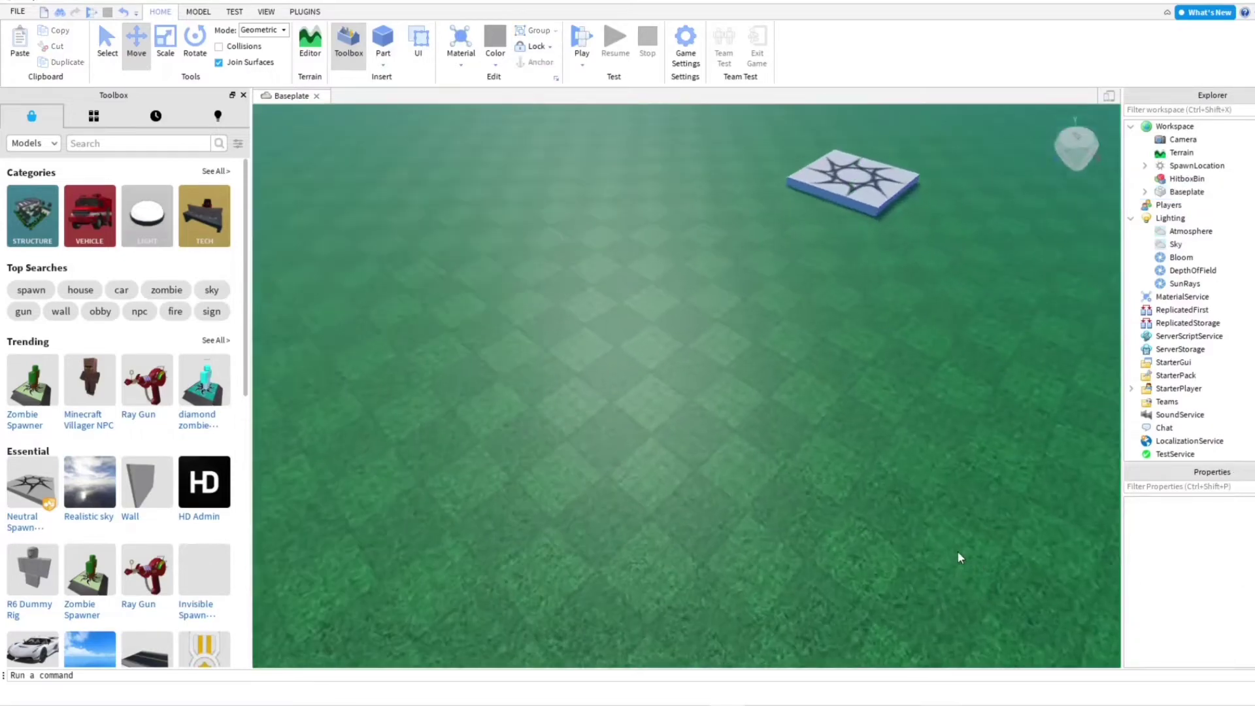
right_drag(958, 553, 856, 537)
scroll(843, 503, down, 4)
scroll(771, 436, up, 3)
right_drag(771, 435, 771, 435)
scroll(771, 434, up, 4)
scroll(892, 419, down, 5)
right_drag(879, 433, 879, 432)
scroll(888, 427, up, 2)
scroll(1083, 288, down, 4)
right_drag(1077, 297, 864, 207)
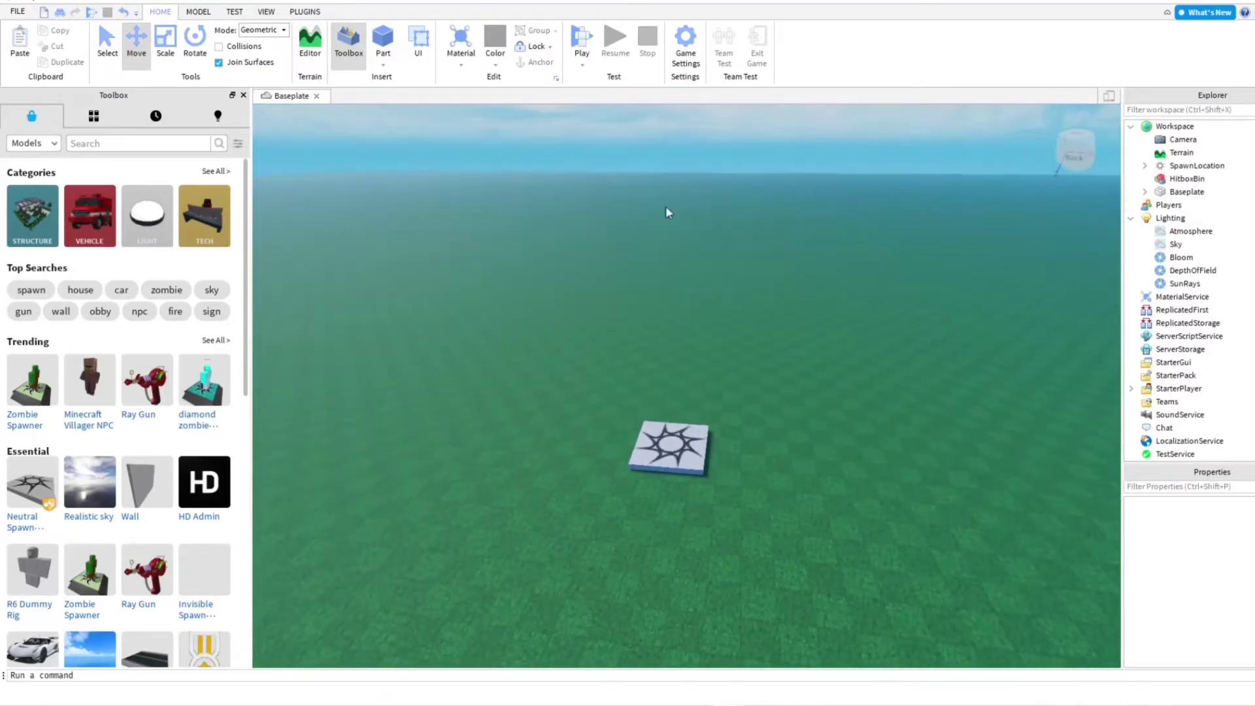
Insert a block part near the spawn location and scale it down along its length.
scroll(555, 205, up, 5)
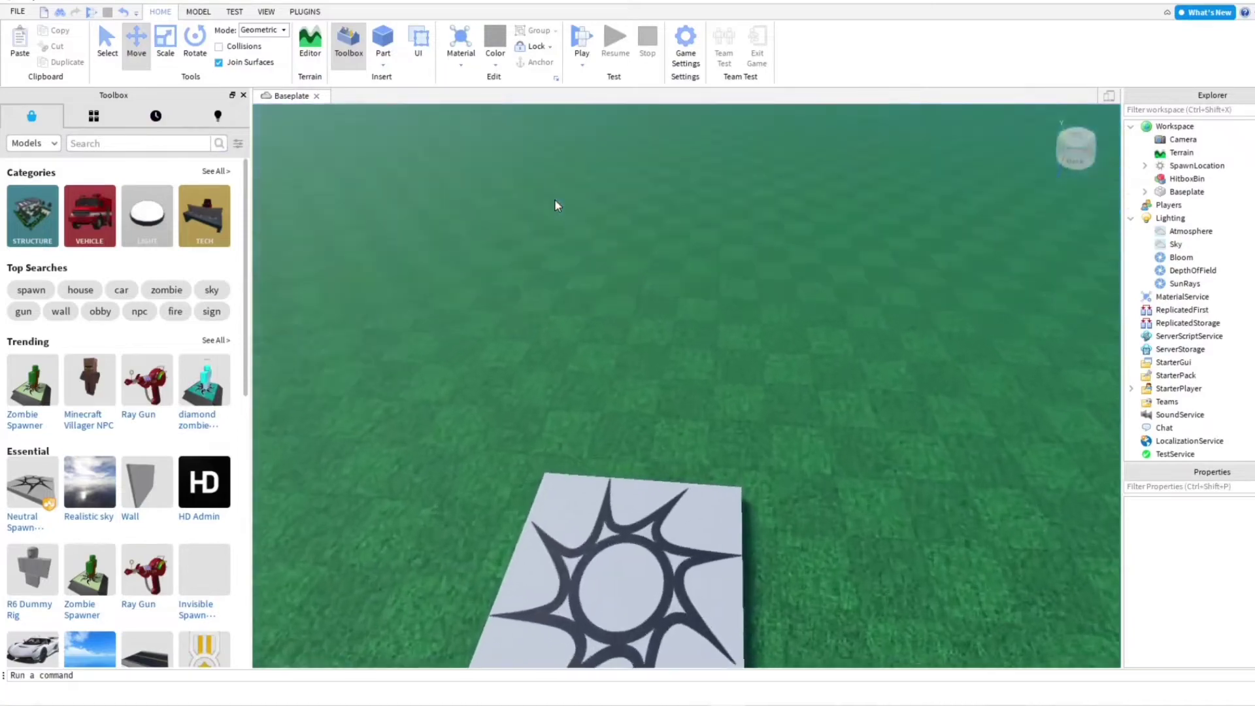
click(386, 43)
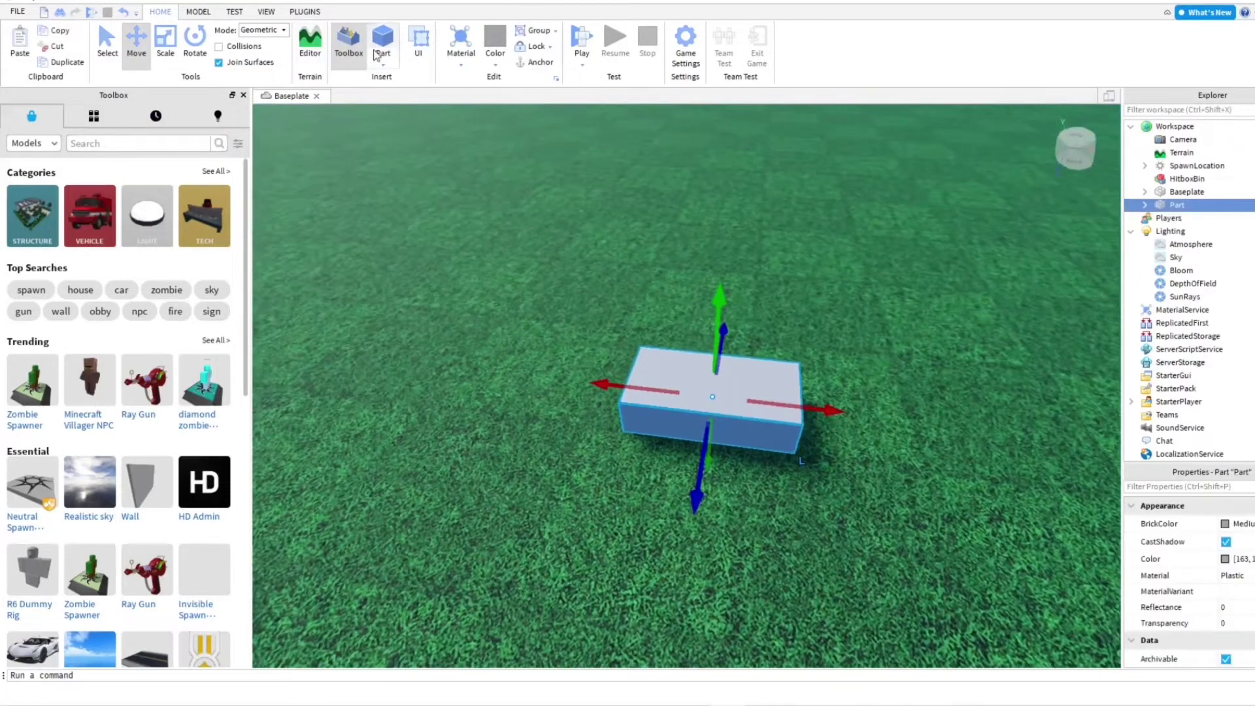
key(s)
click(165, 47)
drag(675, 399, 621, 396)
right_drag(617, 402, 617, 403)
scroll(617, 402, up, 2)
drag(608, 395, 601, 398)
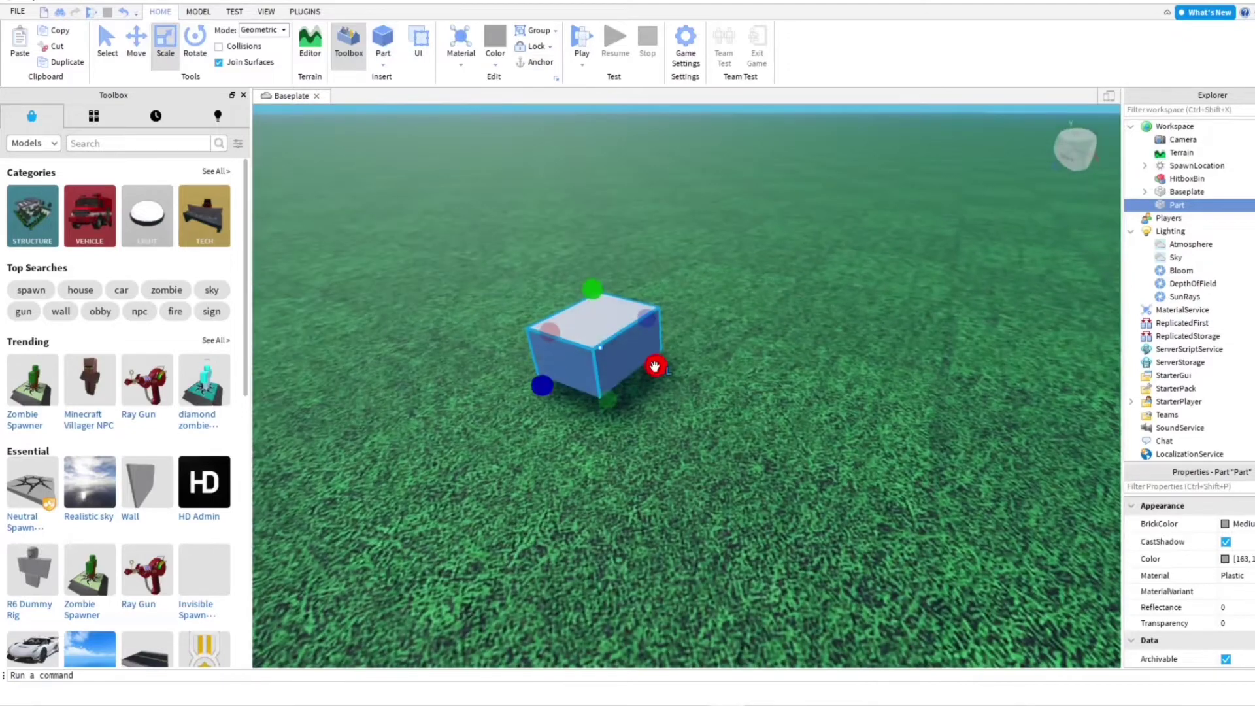
drag(653, 362, 667, 371)
scroll(435, 423, down, 4)
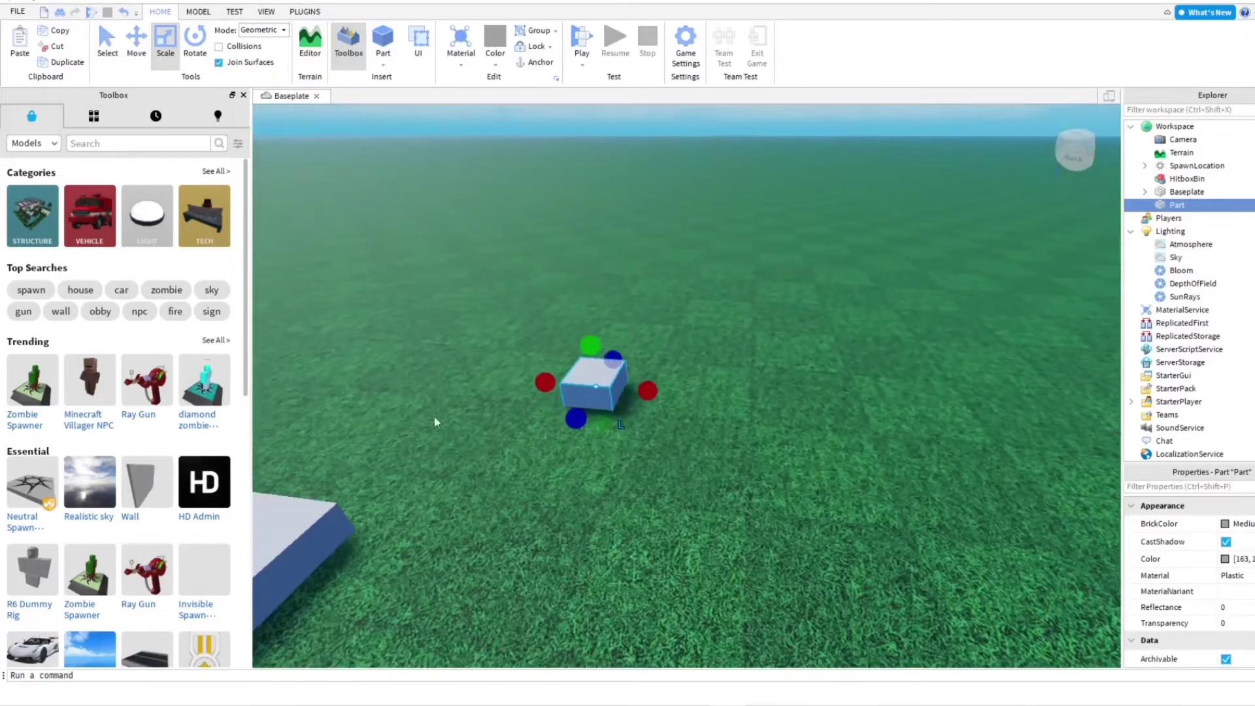
Insert an R6 Dummy as a size reference, raise it to stand on the ground and place it beside the block.
click(31, 574)
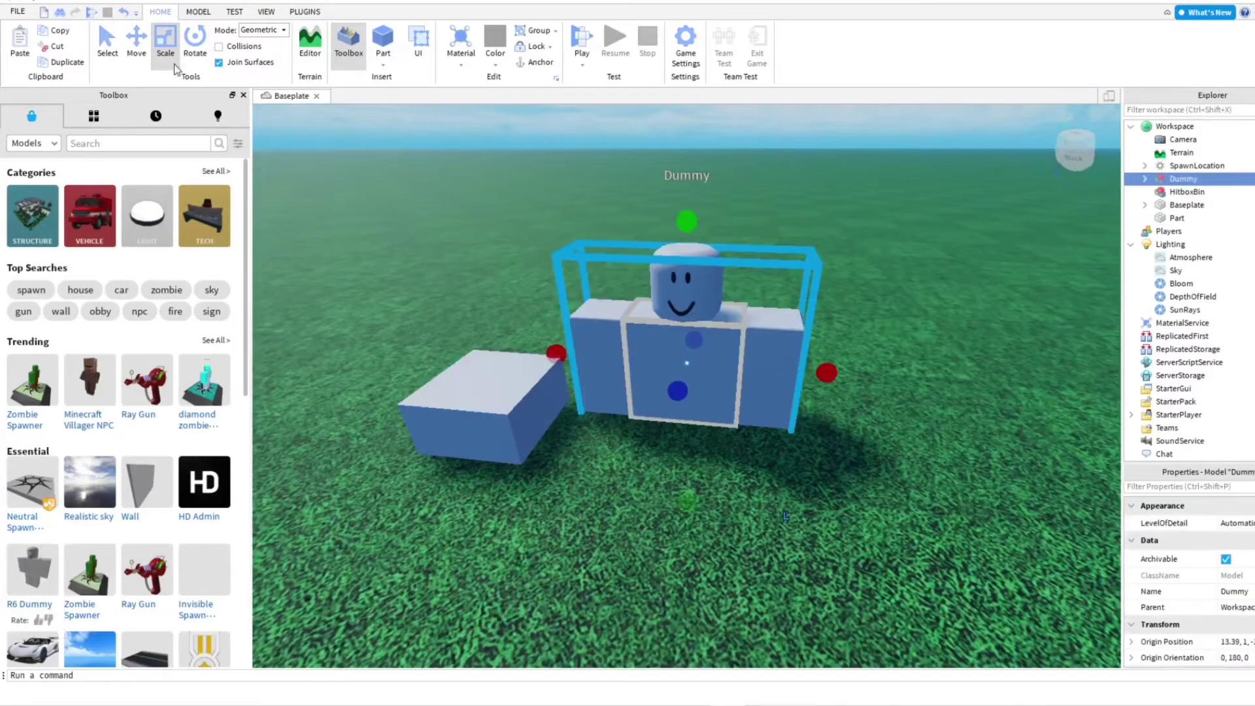
key(ctrl+2)
scroll(687, 251, down, 3)
drag(688, 252, 693, 191)
drag(753, 311, 797, 316)
drag(718, 343, 734, 308)
Scale the block upward into a tall pillar several times the dummy's height, as a tree trunk.
click(576, 387)
click(159, 47)
key(a)
scroll(733, 321, down, 3)
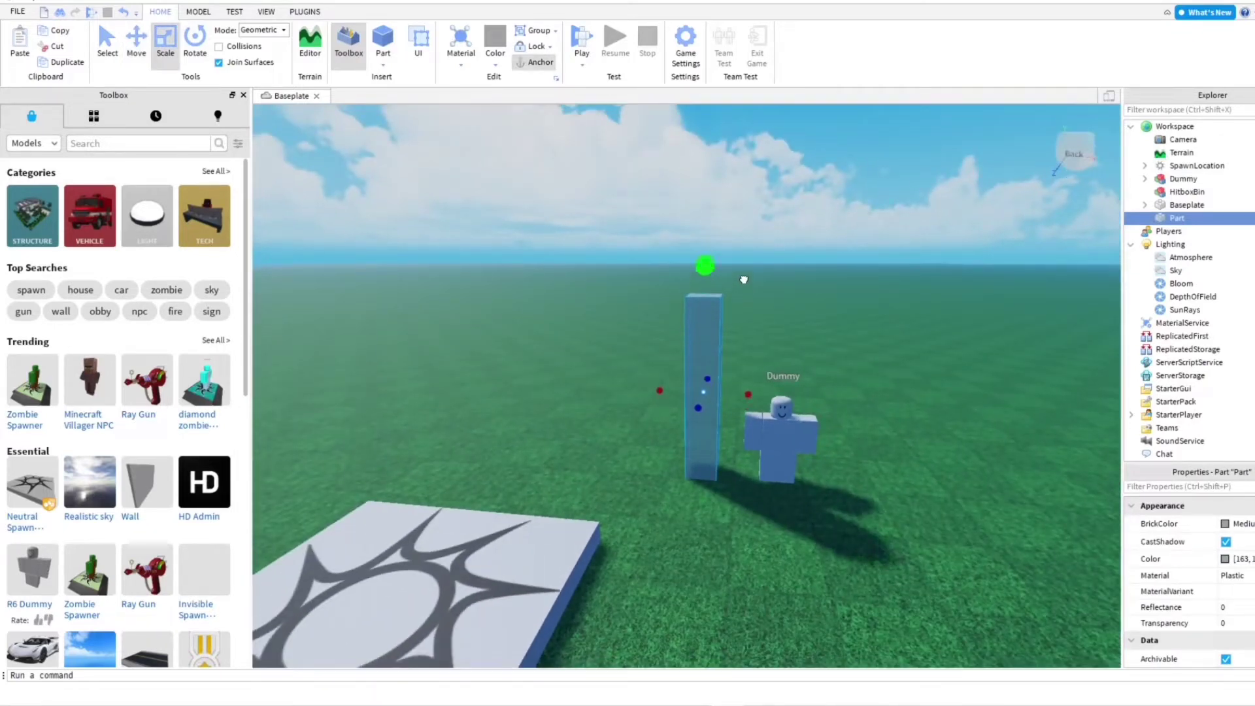
drag(744, 279, 745, 280)
key(s)
Adjust the trunk pillar's width and depth by scaling its sides.
right_drag(746, 295, 700, 317)
key(w)
scroll(700, 315, down, 1)
drag(685, 339, 615, 328)
key(a)
right_drag(629, 332, 629, 331)
key(s)
drag(618, 375, 660, 404)
Change the trunk's BrickColor to Reddish brown.
click(1224, 526)
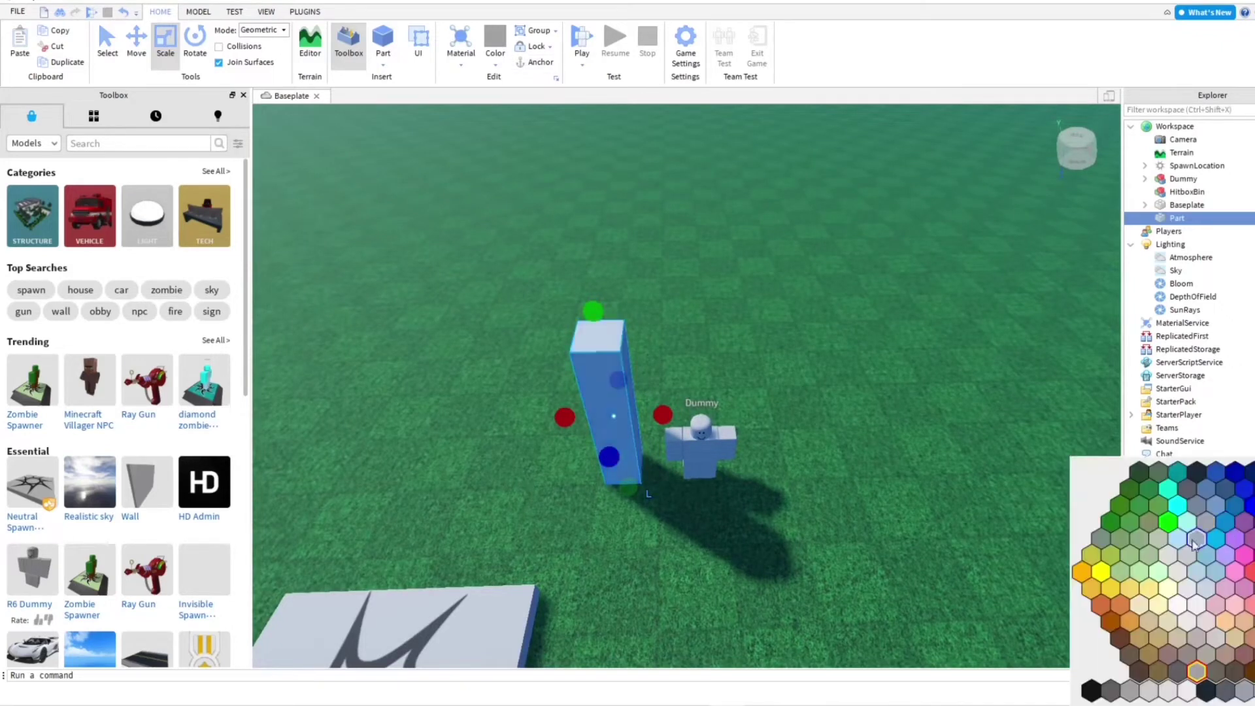
click(1120, 639)
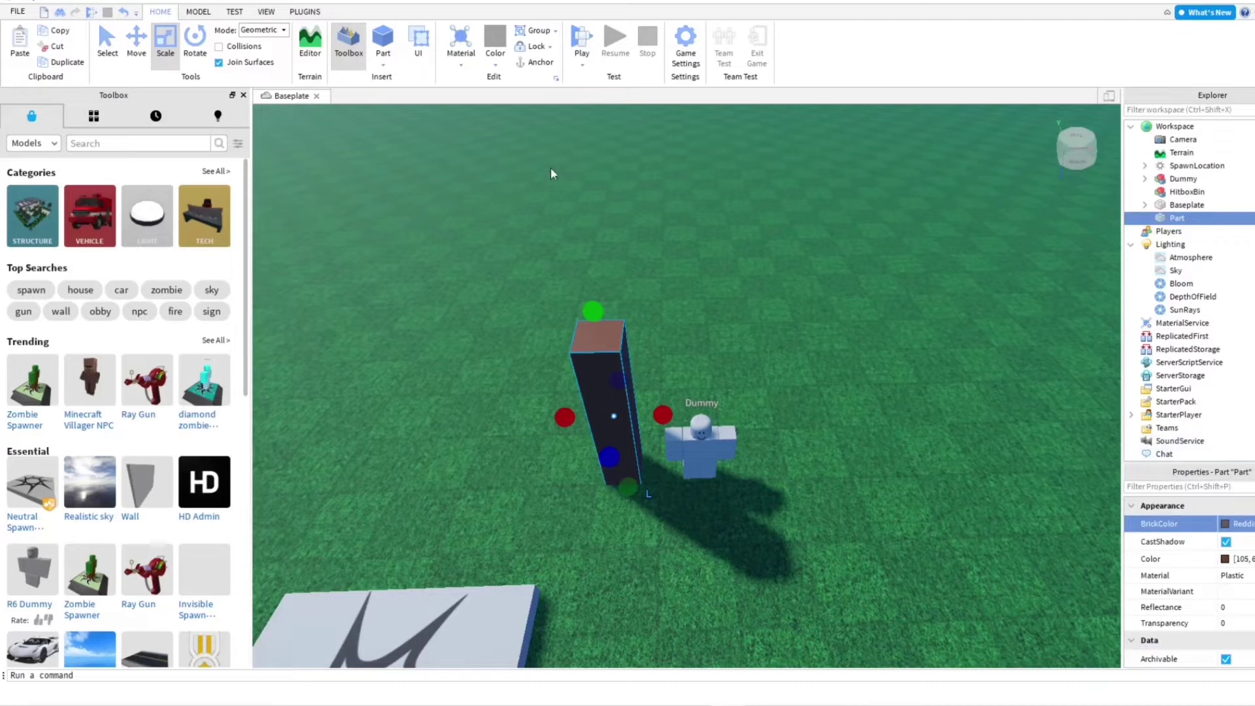
click(265, 12)
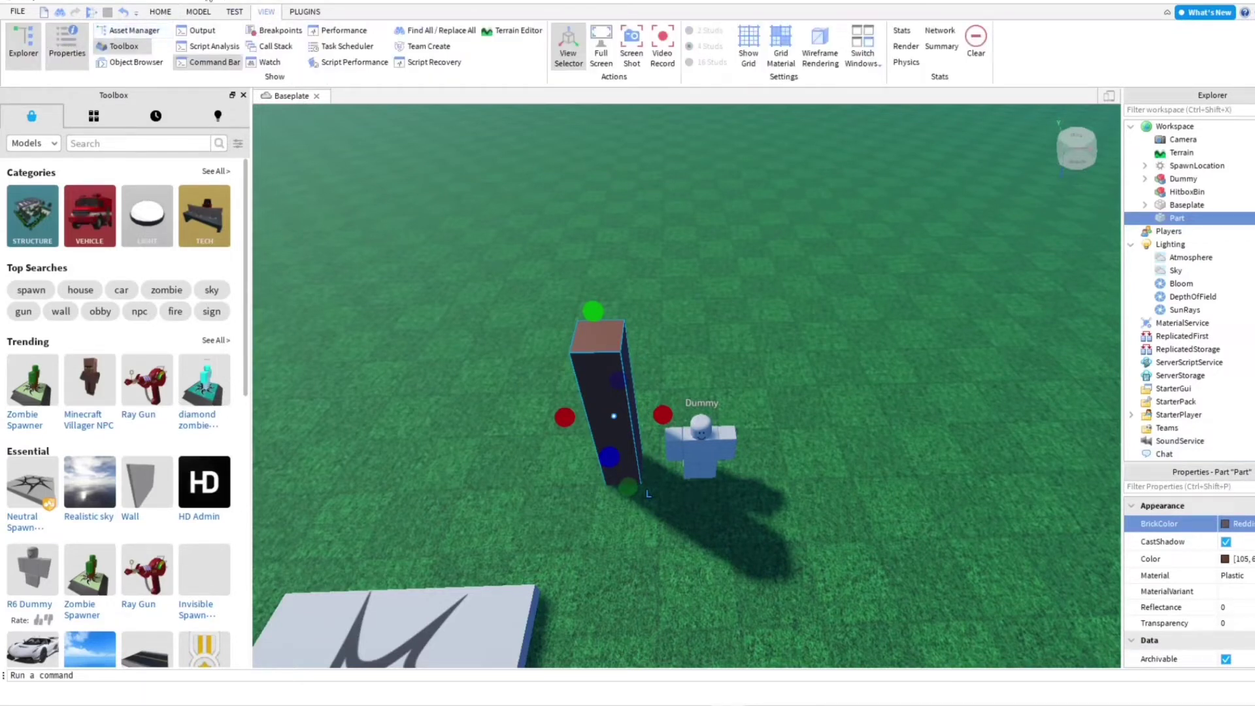
click(161, 12)
Set the trunk's material to Wood and deselect it.
right_drag(605, 260, 605, 261)
key(w)
key(s)
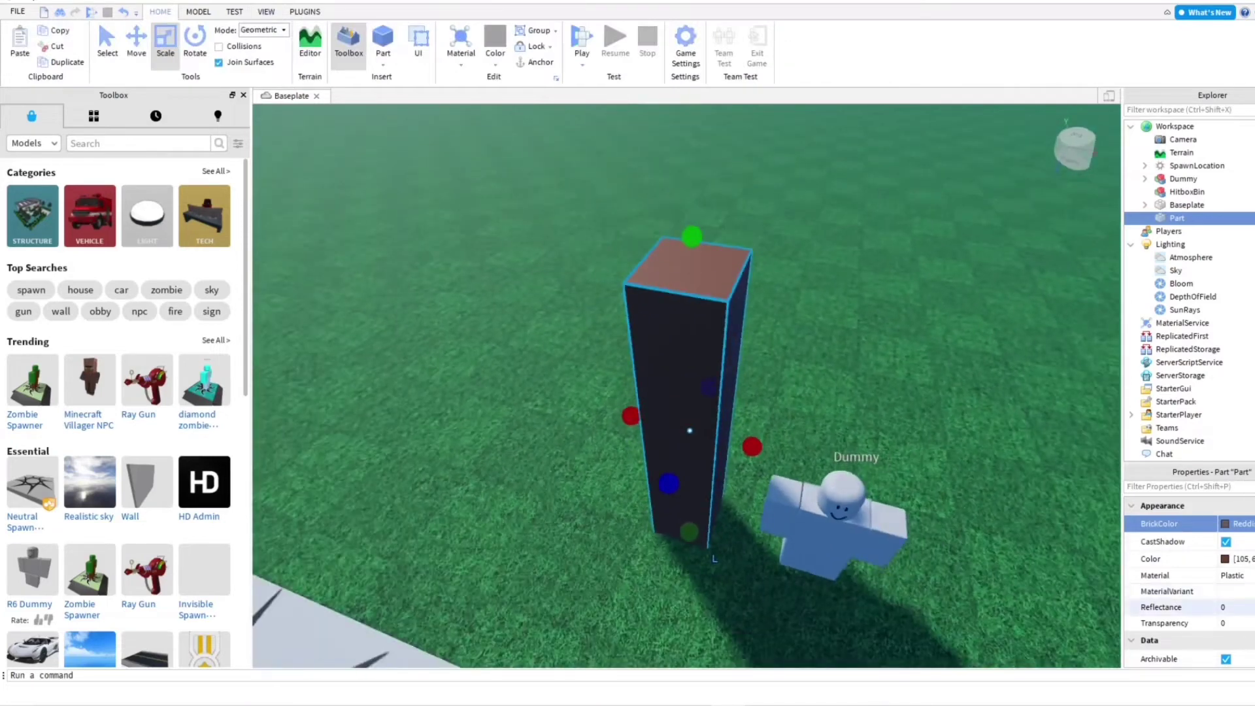
click(1245, 576)
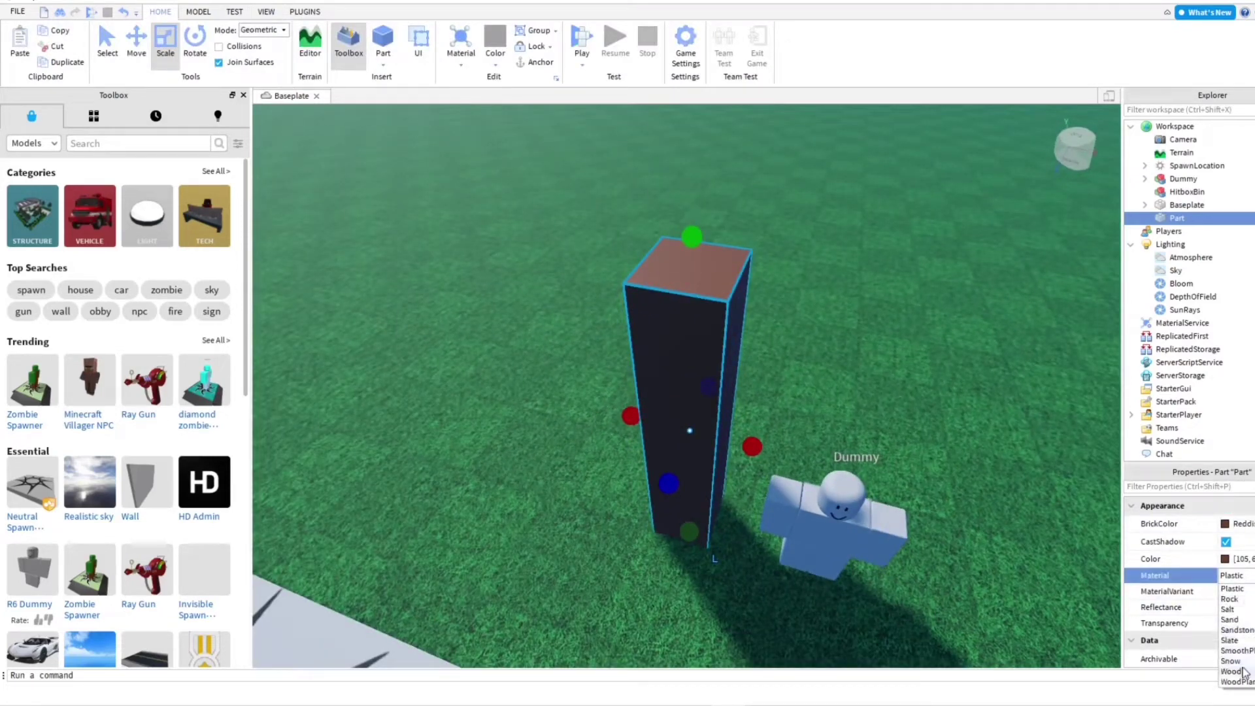
click(1232, 672)
scroll(892, 412, up, 5)
scroll(892, 412, down, 4)
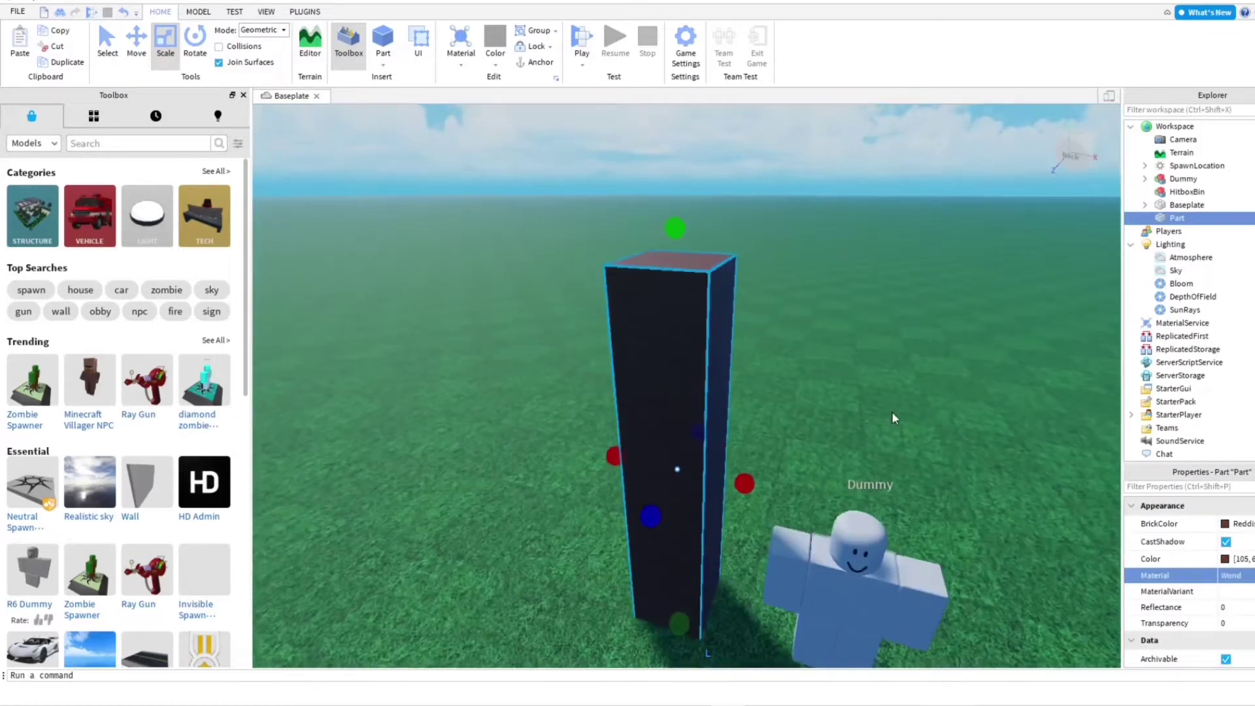
click(892, 412)
Insert a sphere part for the tree's foliage and get it ready for moving.
right_drag(892, 412, 893, 411)
scroll(893, 412, down, 5)
right_drag(379, 147, 379, 148)
scroll(380, 147, up, 5)
click(379, 55)
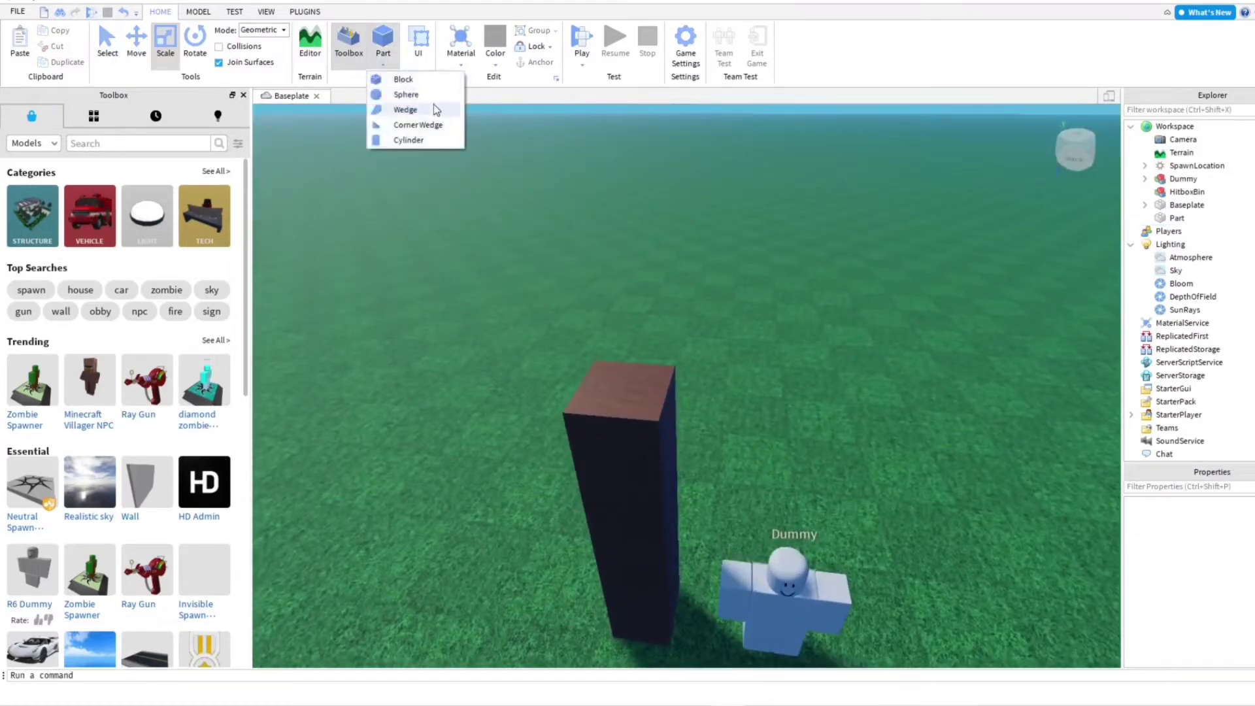
click(401, 96)
click(137, 44)
Move the sphere onto the top of the trunk.
right_drag(745, 416, 749, 420)
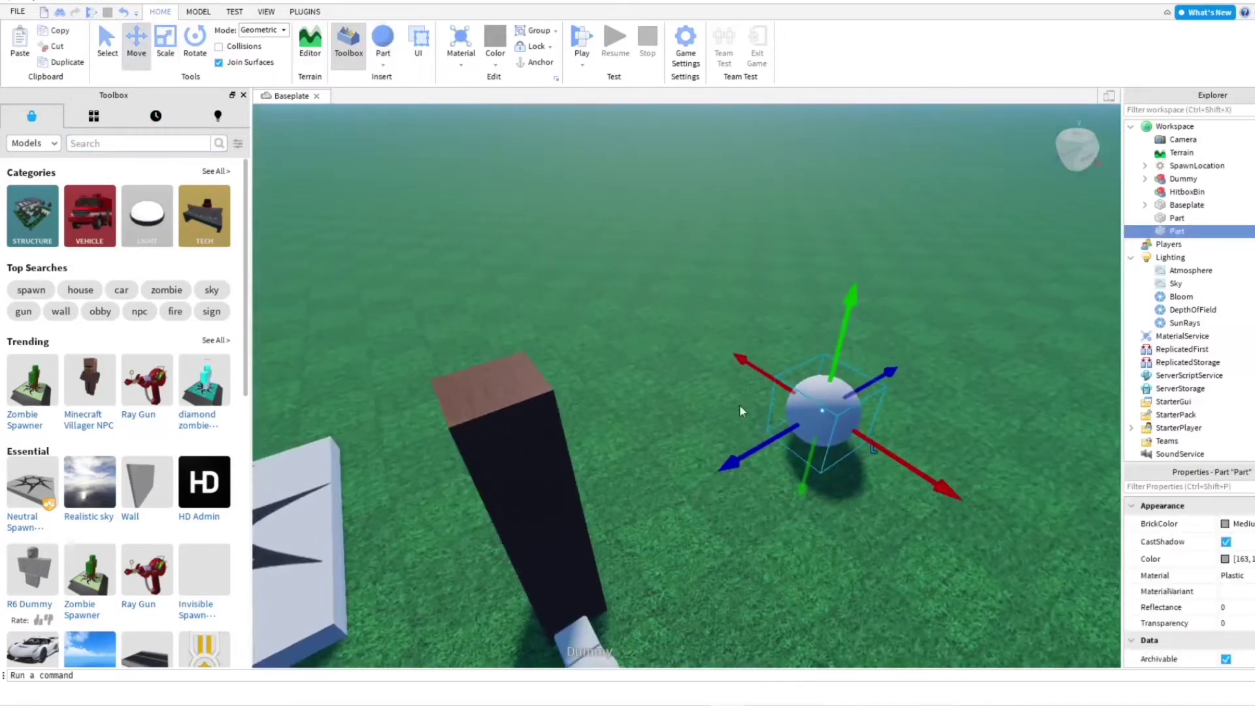
scroll(654, 481, down, 3)
drag(727, 465, 509, 543)
scroll(583, 373, down, 2)
drag(589, 456, 569, 305)
drag(573, 375, 558, 385)
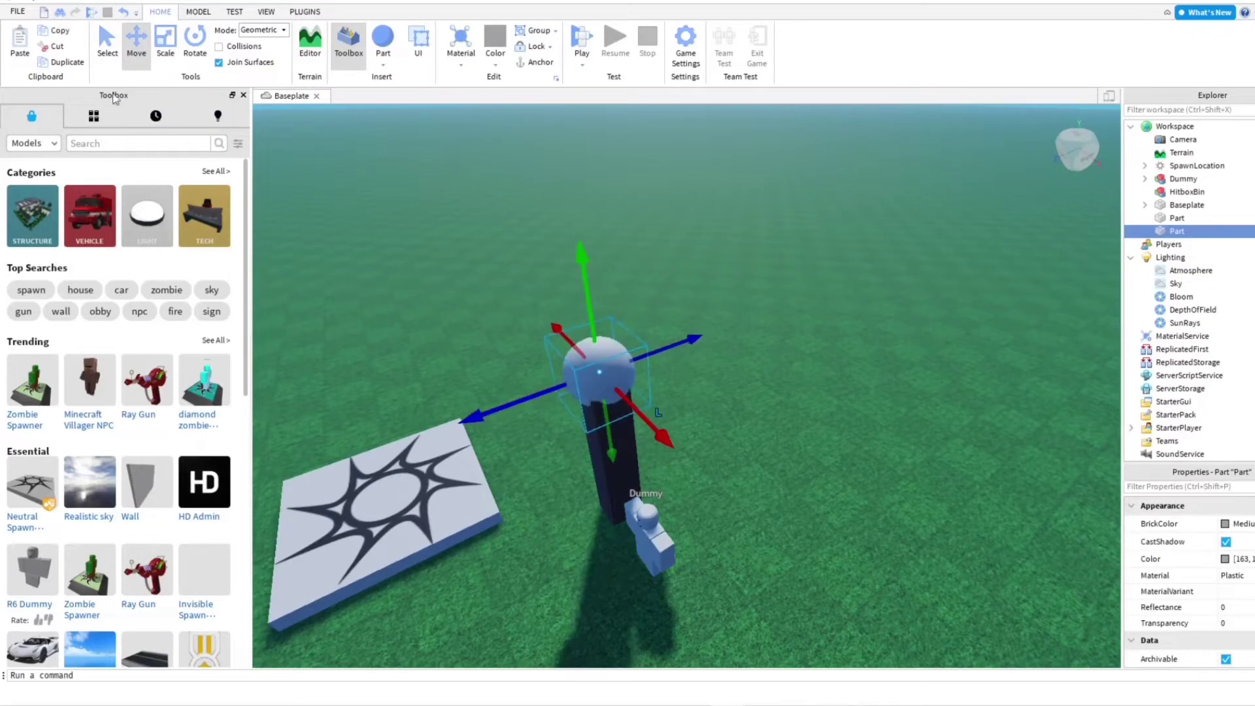
Scale the sphere up into a large ball much wider than the trunk.
click(165, 45)
drag(591, 318, 607, 242)
right_drag(629, 313, 627, 318)
key(a)
scroll(682, 257, down, 3)
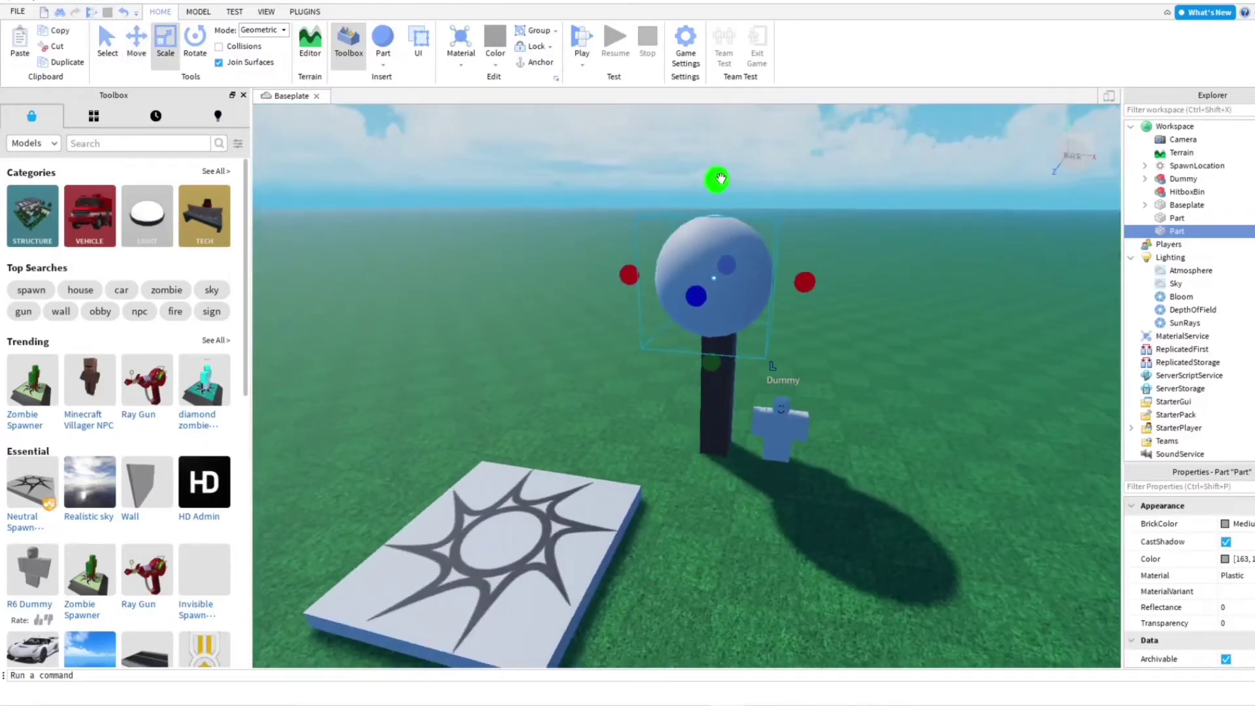
Move the enlarged sphere so it sits centred over the trunk with its underside covering the trunk's top.
click(136, 41)
drag(767, 277, 773, 280)
drag(719, 351, 717, 381)
right_drag(715, 400, 715, 400)
scroll(793, 400, down, 2)
right_drag(798, 389, 797, 387)
Colour the sphere Sea green and set its material to Grass.
click(1236, 524)
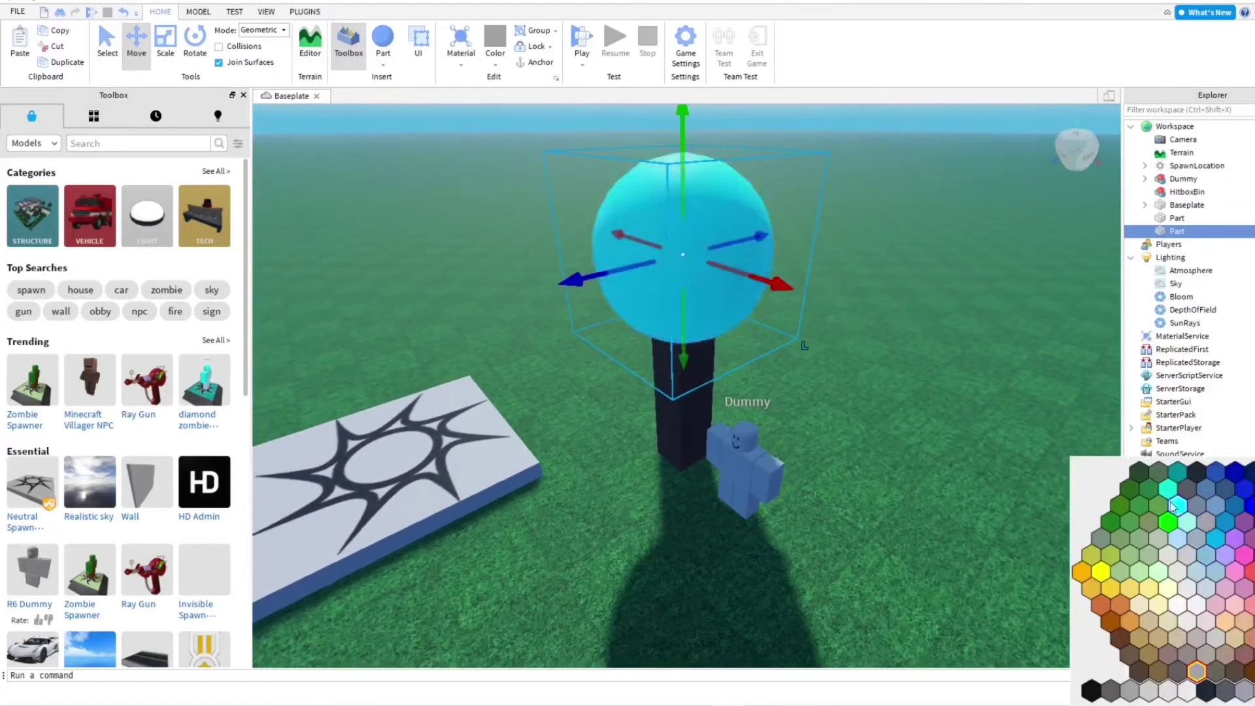
click(1142, 516)
click(1254, 576)
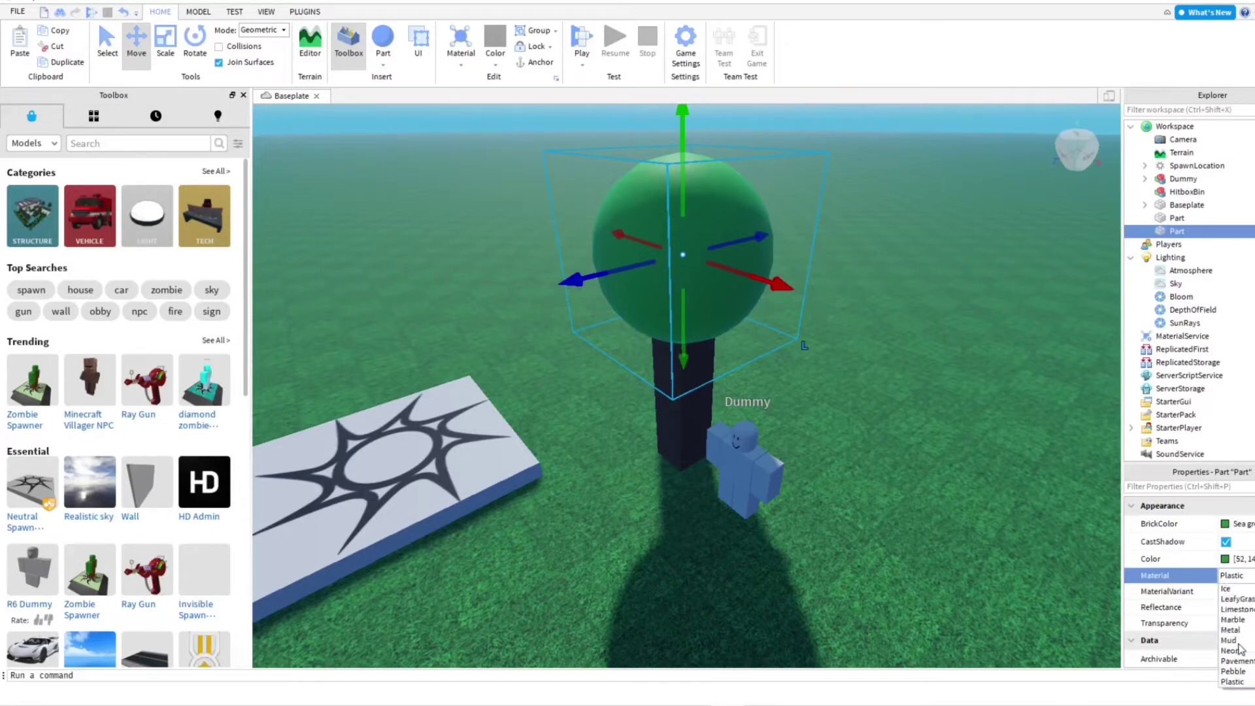
click(1231, 630)
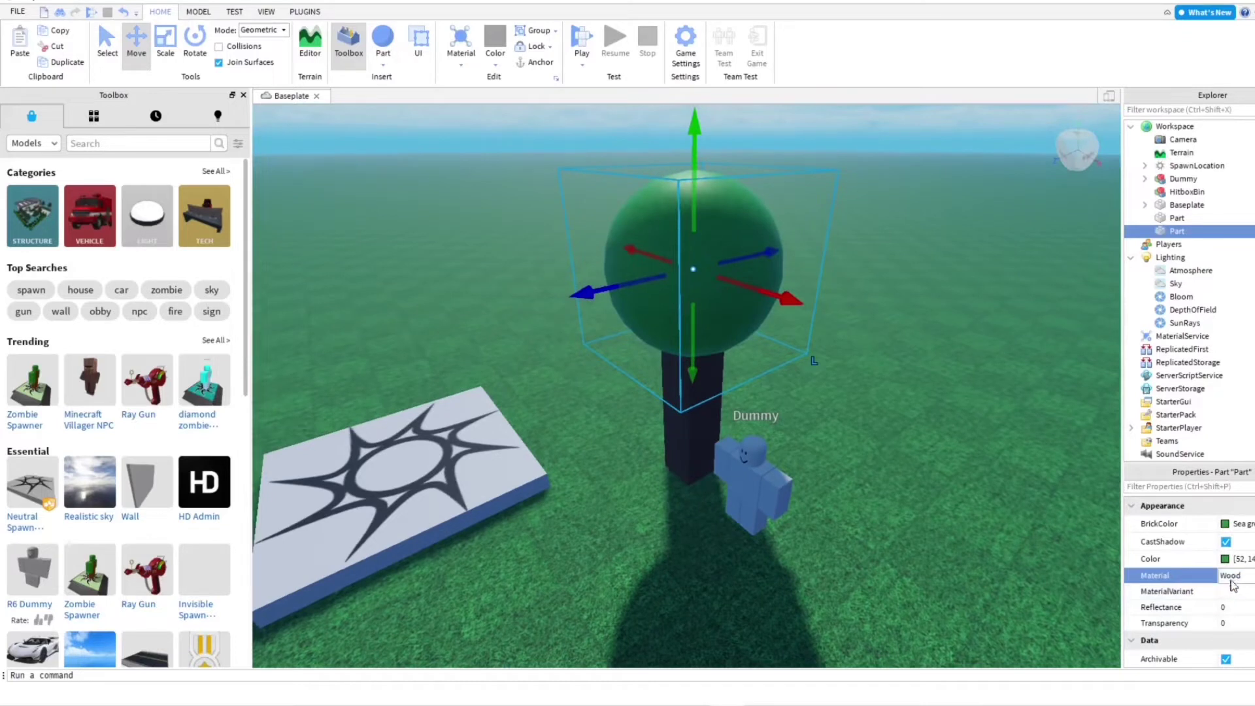
click(1232, 578)
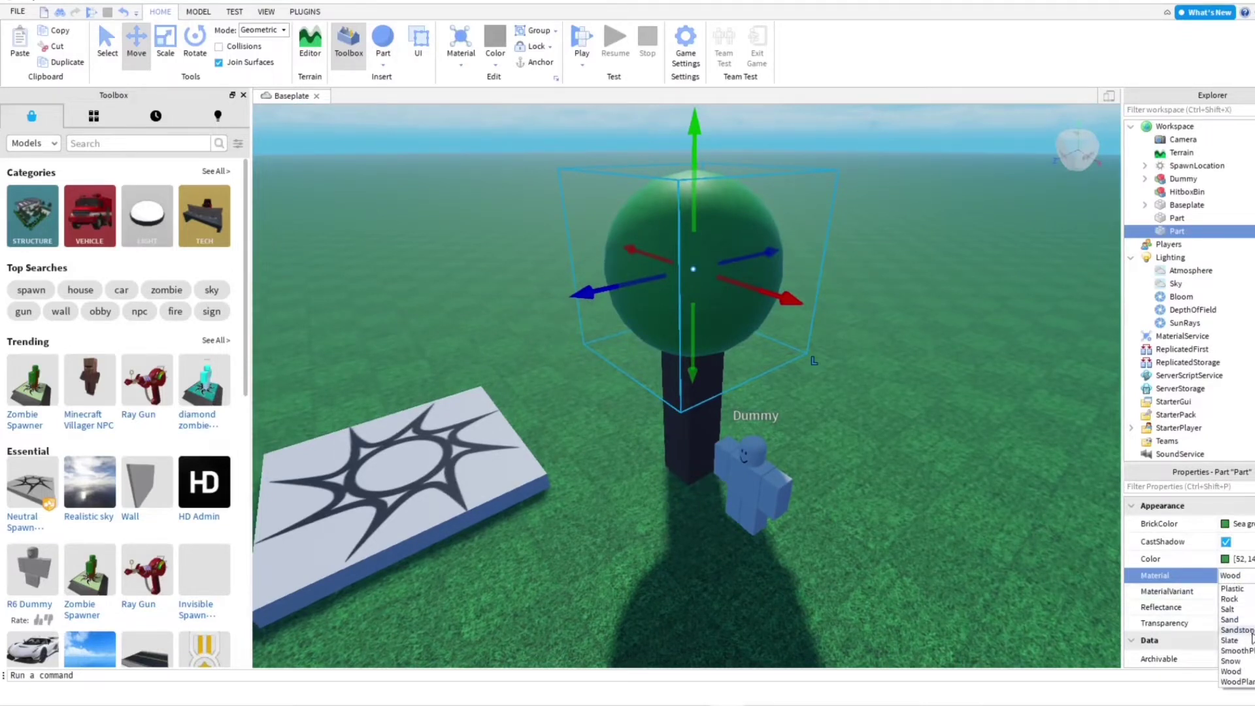
click(1231, 600)
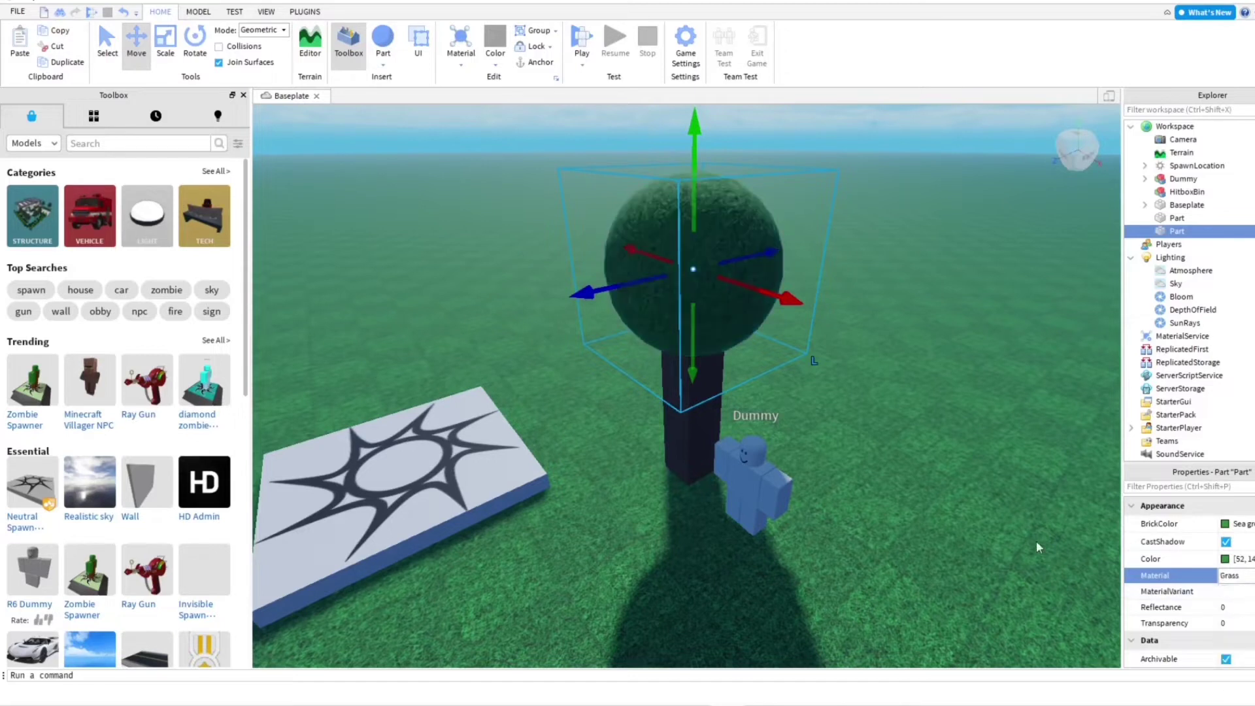
Recolour the foliage sphere, trying a greyish green before choosing a more natural leaf green.
click(1225, 524)
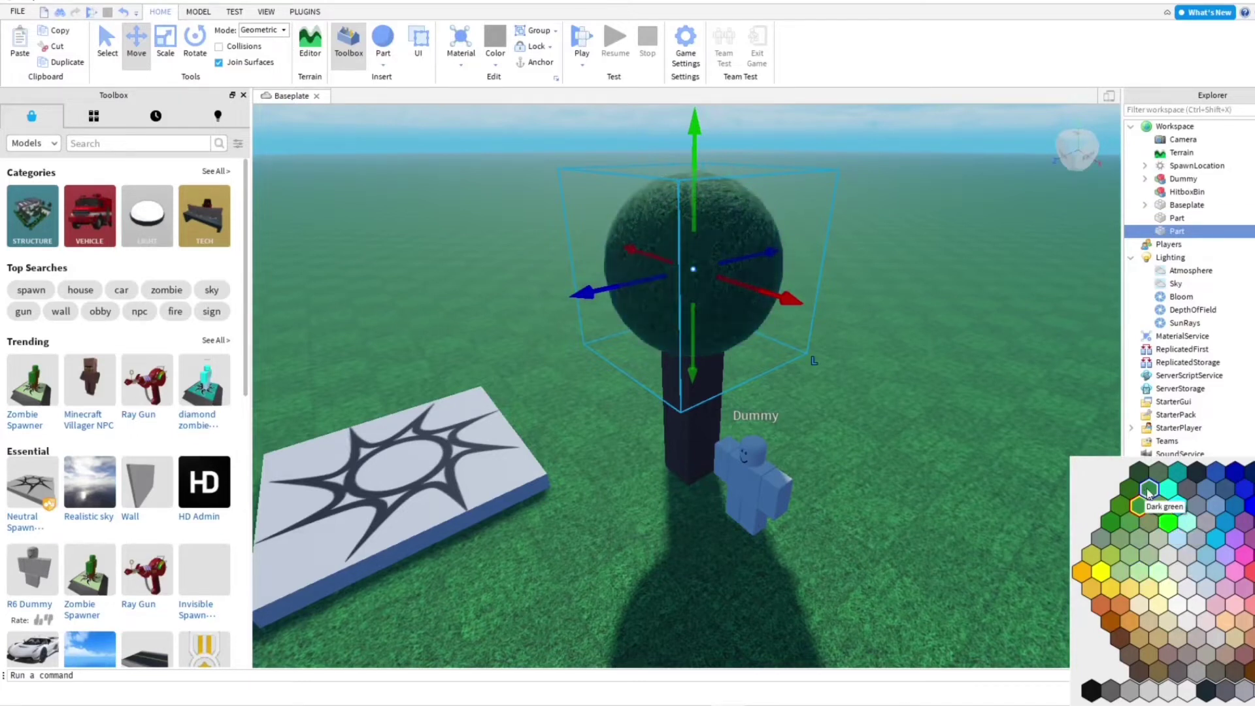
click(1149, 521)
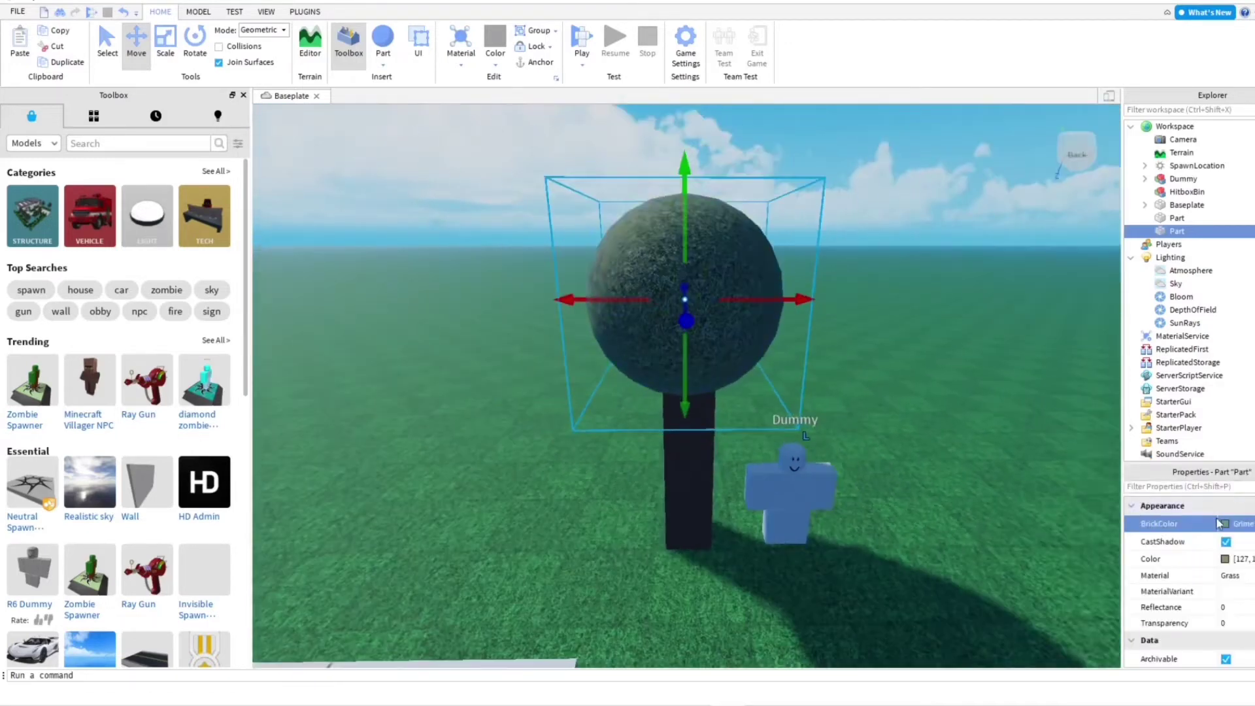
click(1220, 523)
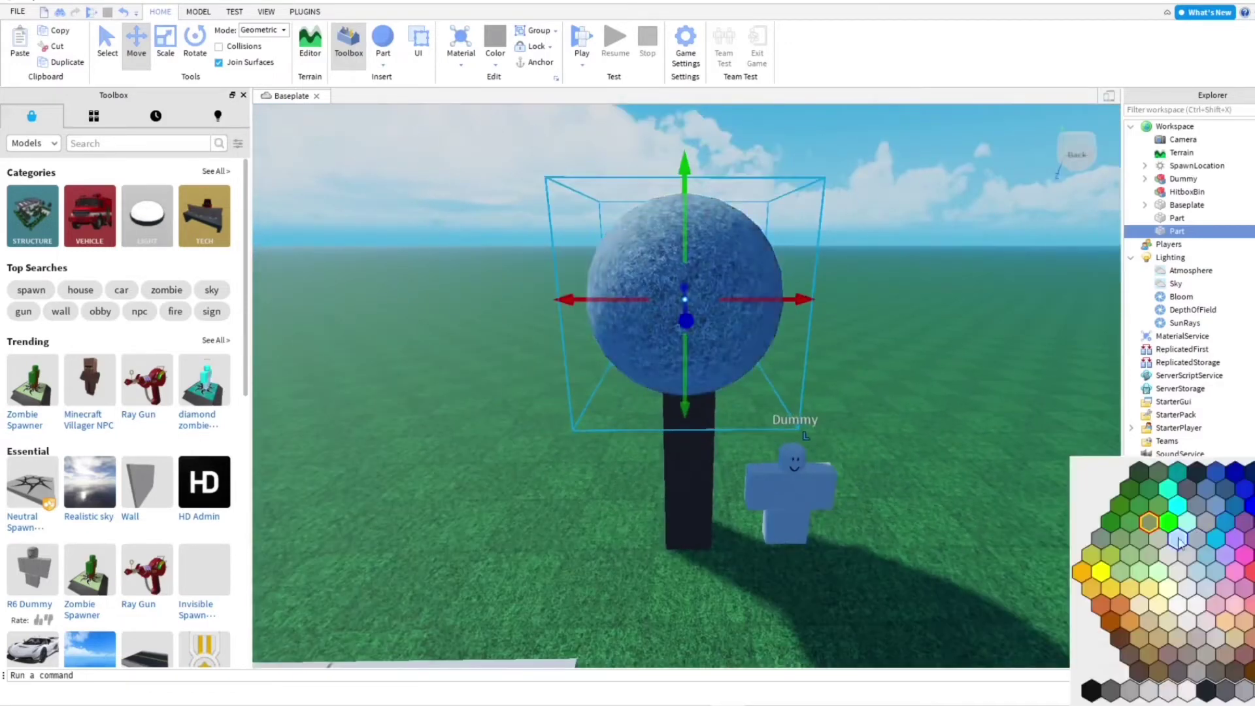
click(1133, 531)
drag(743, 301, 747, 303)
Group the trunk and the foliage sphere into one model, name it Tree and anchor it.
scroll(756, 321, up, 4)
mouse_move(756, 321)
right_down()
mouse_move(771, 340)
mouse_move(775, 326)
right_up()
scroll(774, 327, down, 4)
click(1194, 218)
ctrl+click(1192, 230)
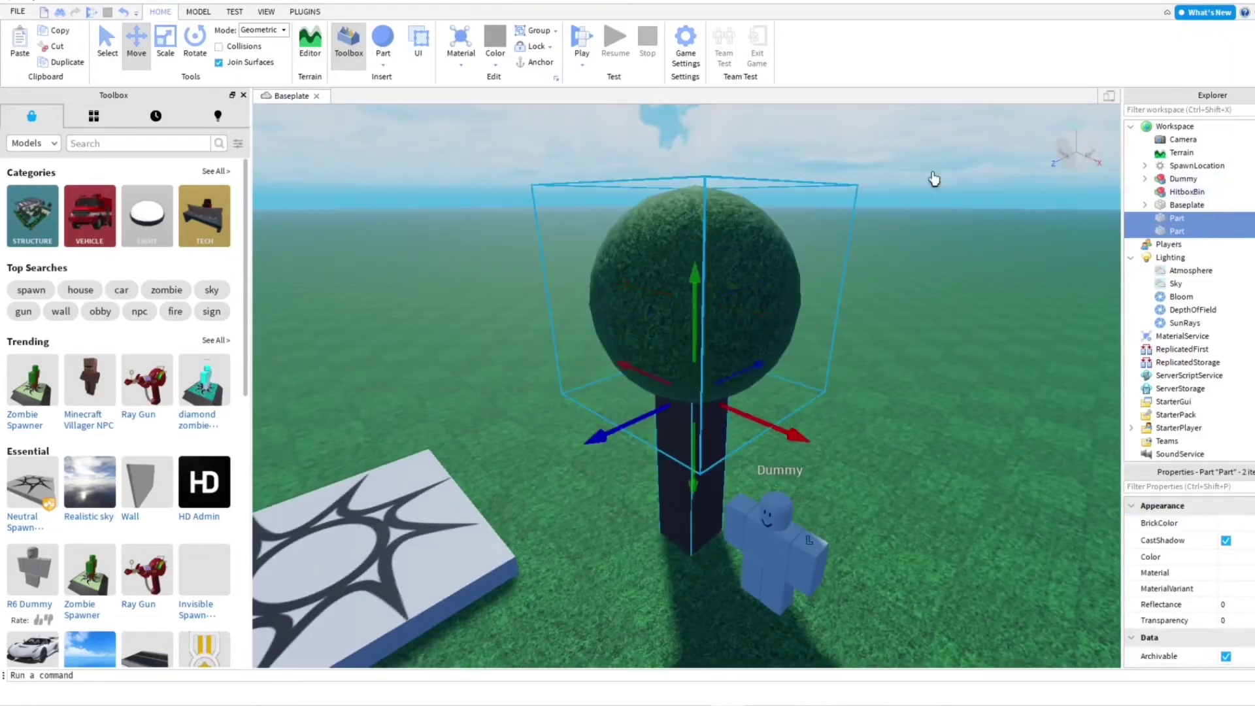
click(534, 31)
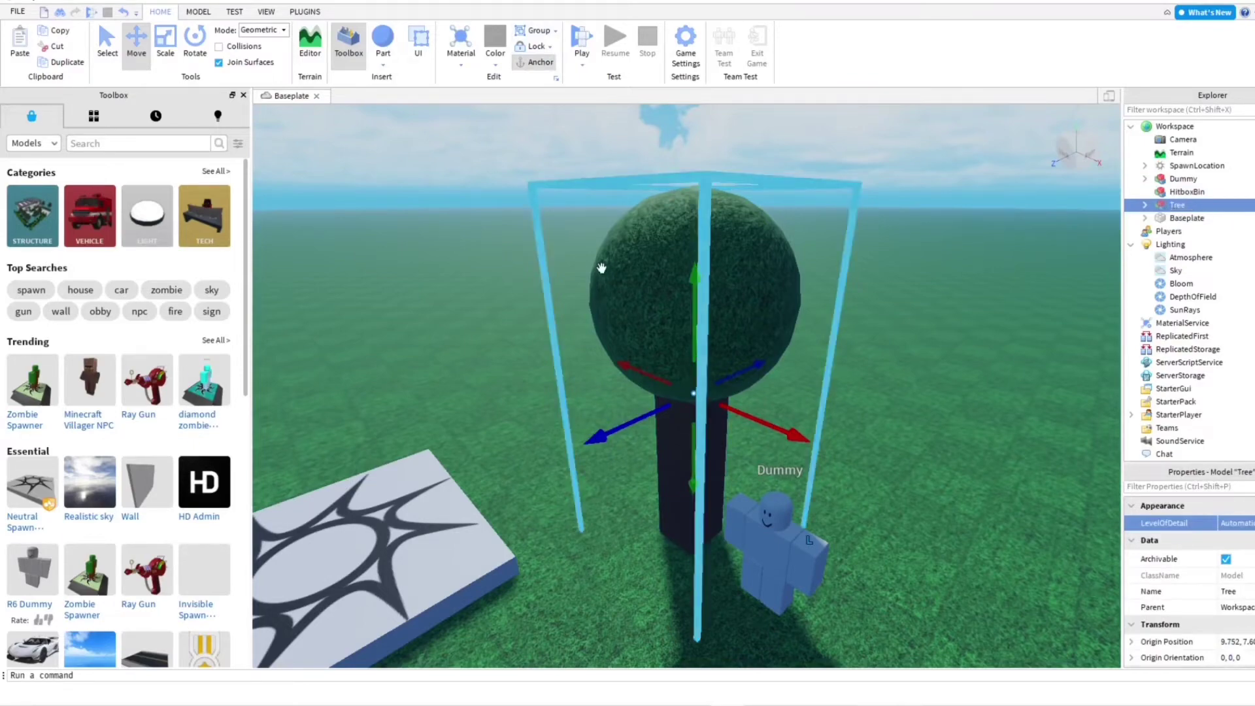
Duplicate the Tree model and move the copy away from the original across the grass.
right_drag(599, 268, 647, 301)
scroll(646, 301, down, 6)
right_drag(692, 346, 700, 332)
scroll(699, 334, up, 6)
scroll(700, 331, down, 3)
scroll(699, 331, down, 4)
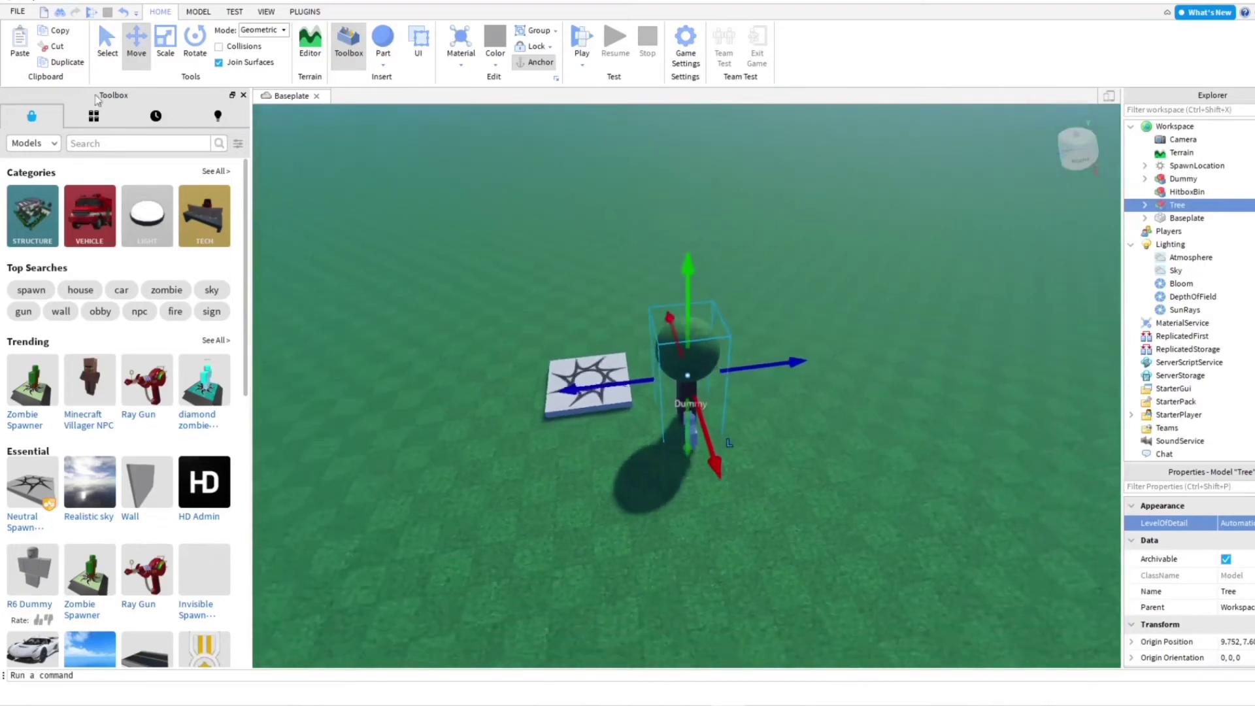
click(63, 62)
drag(751, 356, 932, 346)
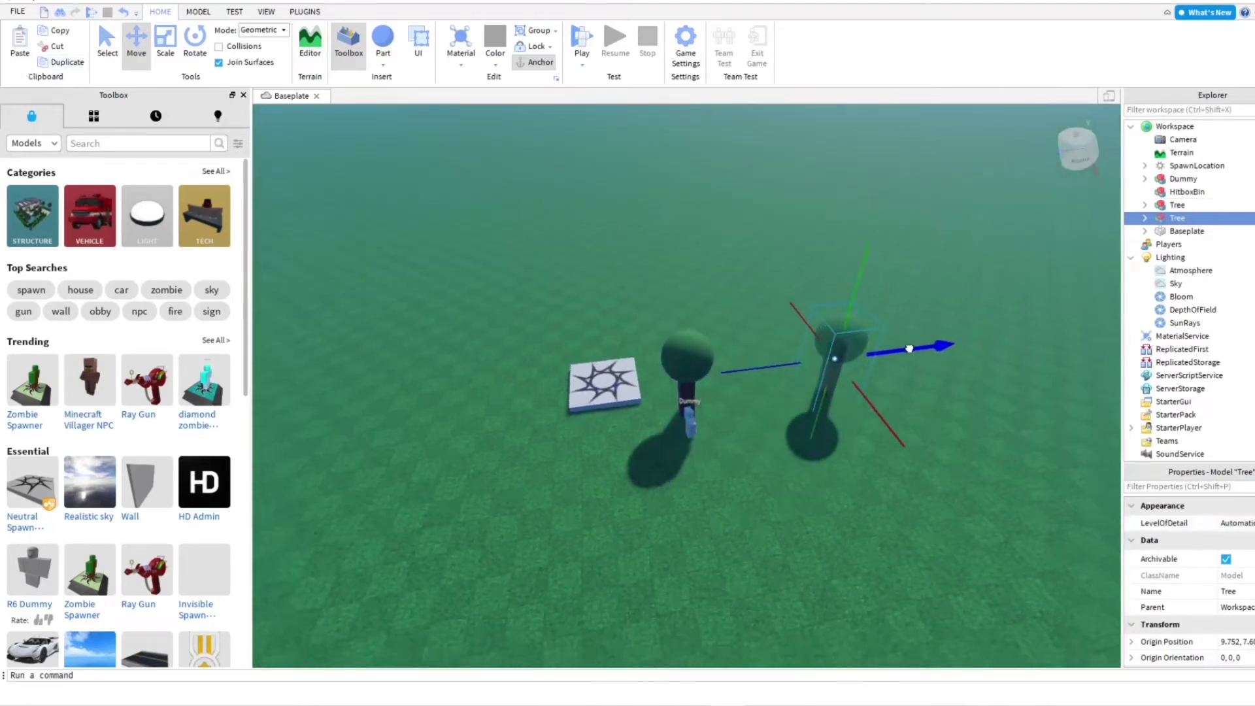
drag(894, 408, 936, 473)
drag(838, 426, 798, 432)
key(s)
key(d)
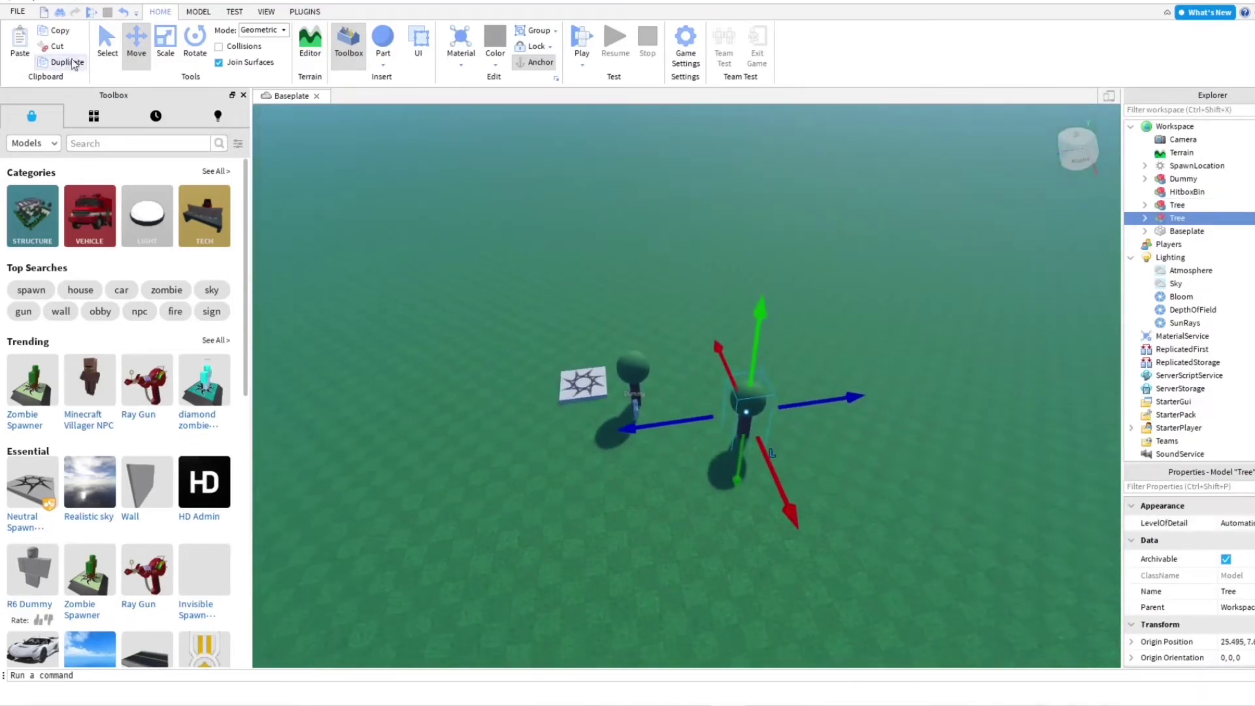
Duplicate both trees together and move the new pair away from the originals onto free grass.
click(1210, 205)
shift+click(1209, 217)
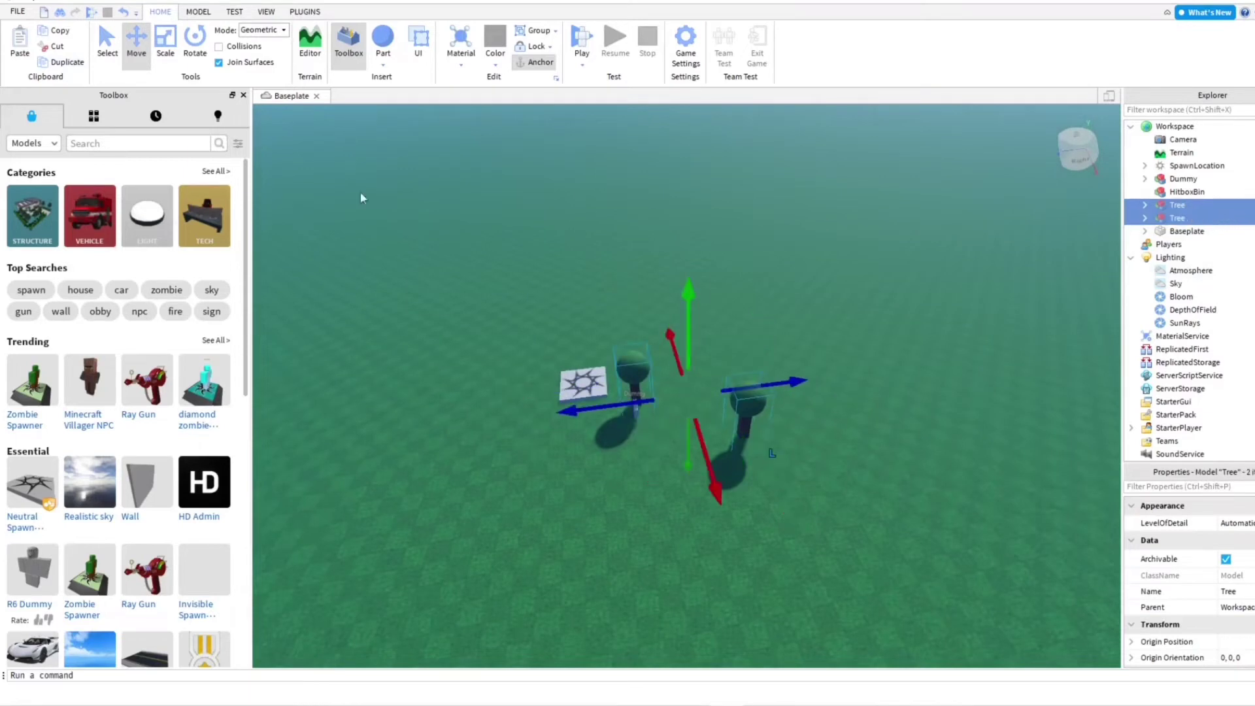
click(51, 62)
drag(799, 381, 870, 374)
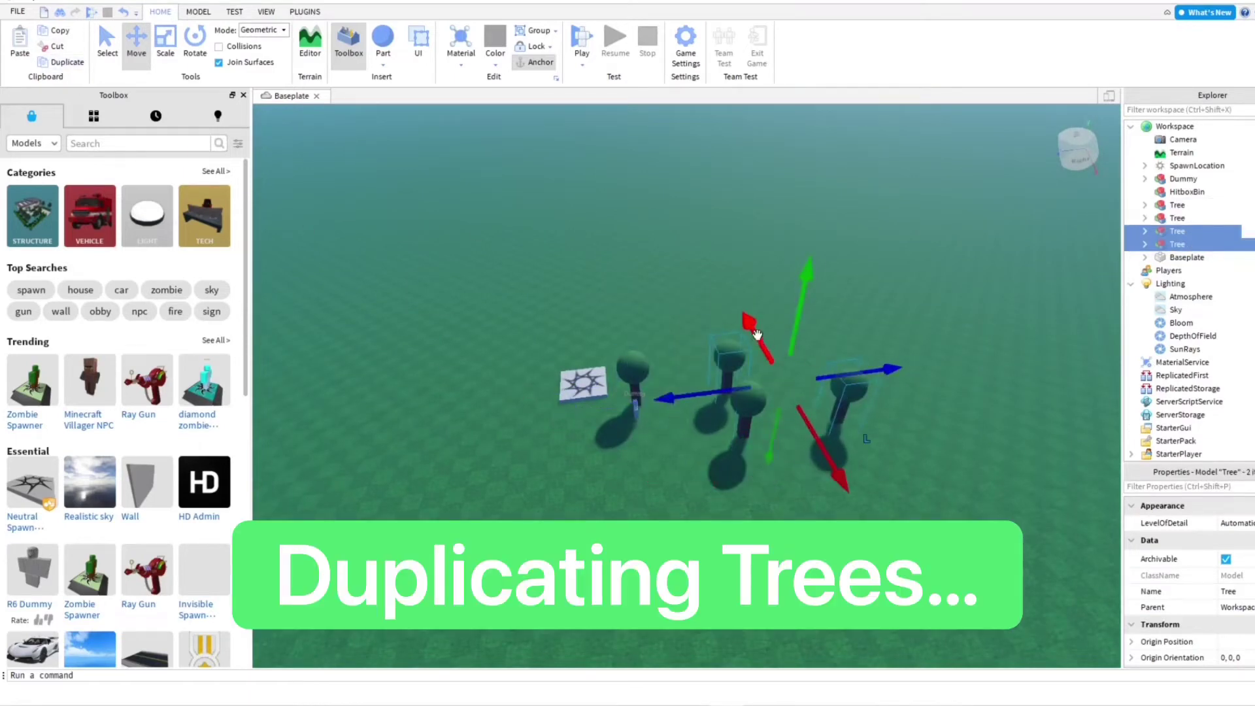
drag(757, 334, 740, 297)
Duplicate all four trees together and move the copies clear of the originals to form a loose cluster around the spawn.
key(s)
key(d)
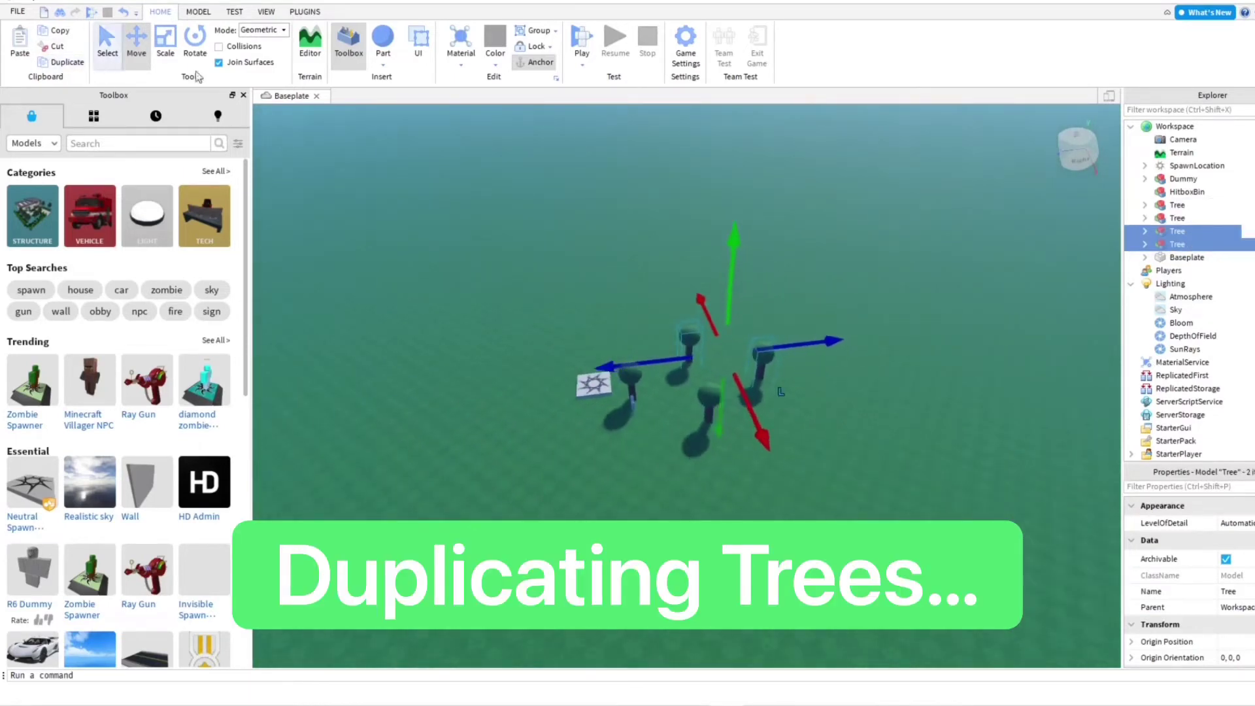
shift+click(1250, 206)
click(51, 63)
drag(608, 362, 513, 462)
right_drag(514, 462, 564, 449)
key(a)
drag(745, 396, 793, 376)
drag(763, 468, 776, 490)
drag(659, 454, 637, 462)
click(846, 430)
Group all eight trees into one model and name it Tree Group.
right_drag(846, 430, 825, 422)
scroll(826, 423, down, 3)
drag(1224, 206, 1208, 295)
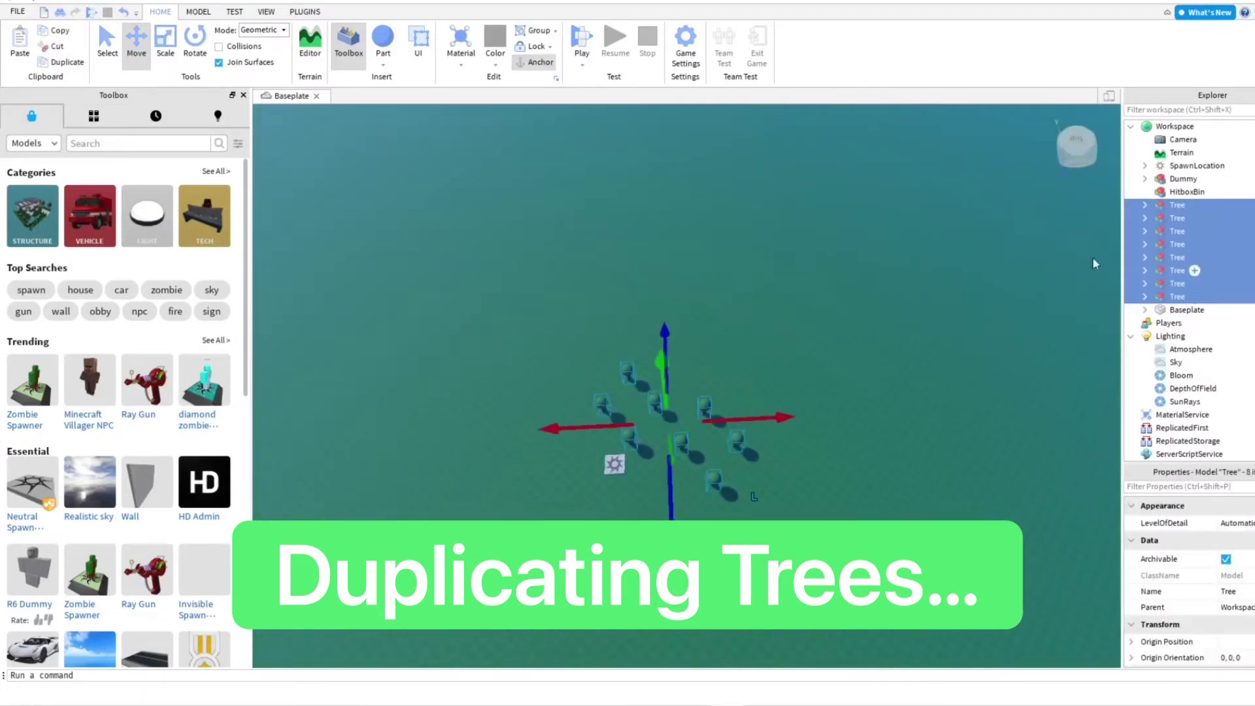
click(523, 33)
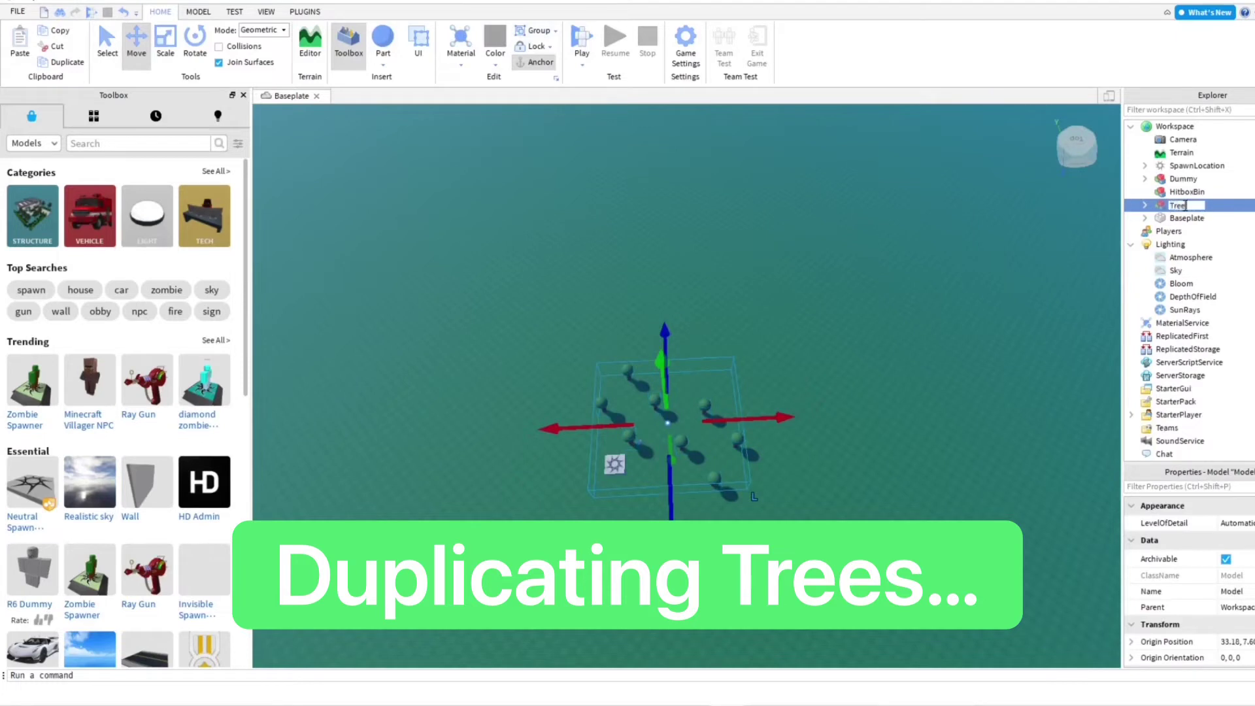
Duplicate the Tree Group and move the copy onto the grass directly behind the original, slightly offset.
key(ctrl+d)
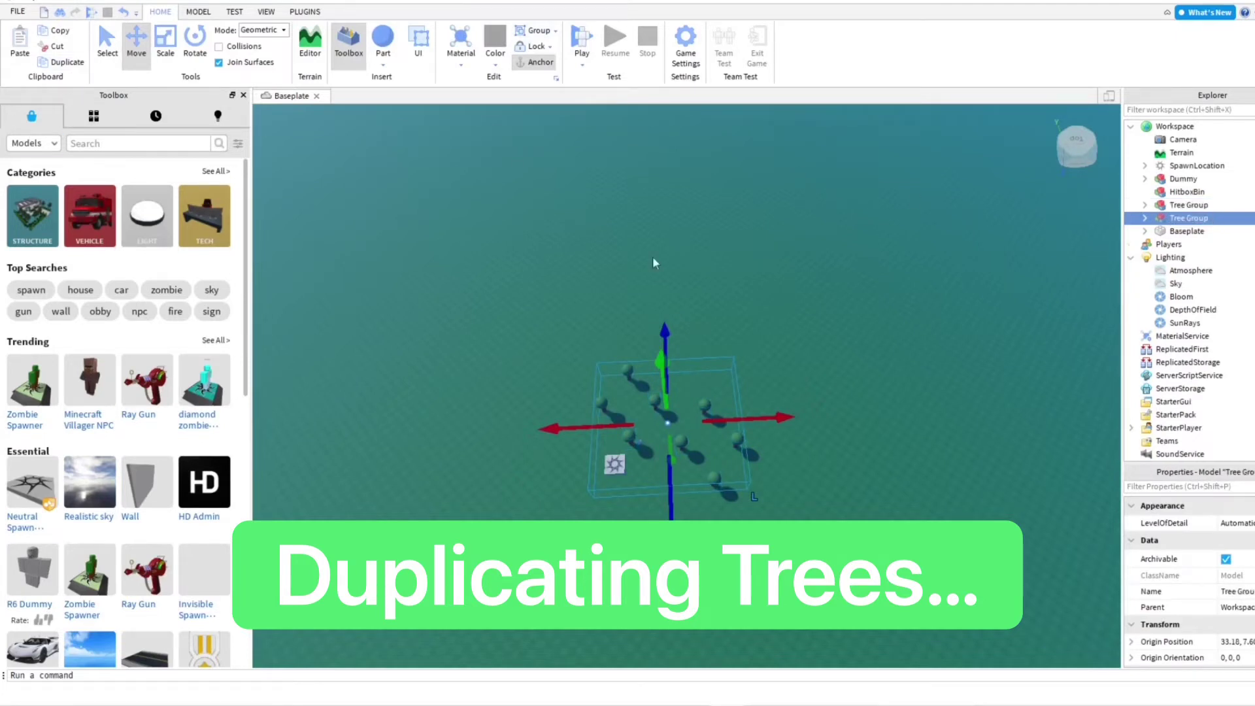
drag(668, 335, 672, 270)
drag(768, 348, 817, 345)
drag(730, 415, 728, 425)
drag(654, 354, 642, 353)
Duplicate both tree groups together and move the copies to the other side of the spawn location.
scroll(588, 379, down, 1)
drag(1224, 204, 1225, 213)
click(67, 62)
key(a)
drag(610, 390, 460, 388)
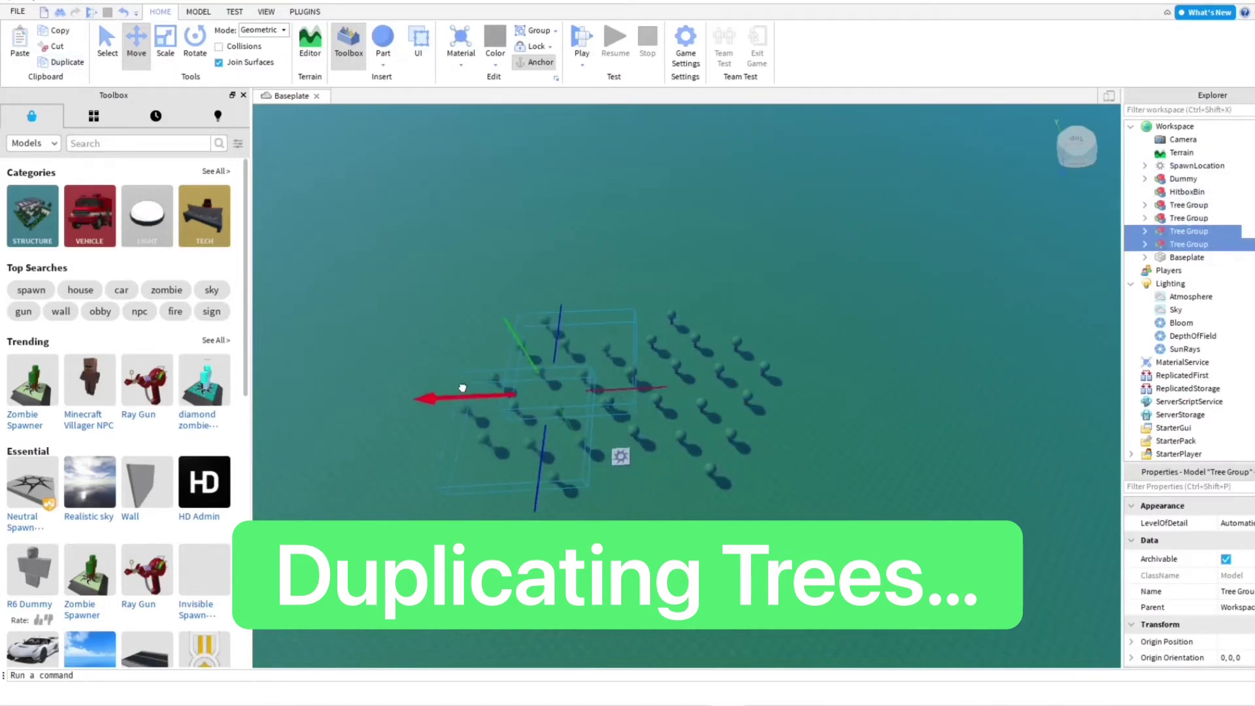
drag(557, 299, 563, 261)
drag(542, 400, 541, 415)
Duplicate the selected pair of tree groups and move the copies along the blue axis in front of them, shifted slightly sideways.
click(67, 63)
scroll(531, 458, down, 1)
drag(531, 458, 525, 602)
drag(479, 506, 440, 508)
Duplicate the front pair of tree groups again and move the copies sideways to fill the grass in front of the spawn.
scroll(548, 502, down, 1)
click(67, 62)
drag(625, 488, 731, 481)
scroll(686, 452, down, 1)
drag(632, 394, 633, 433)
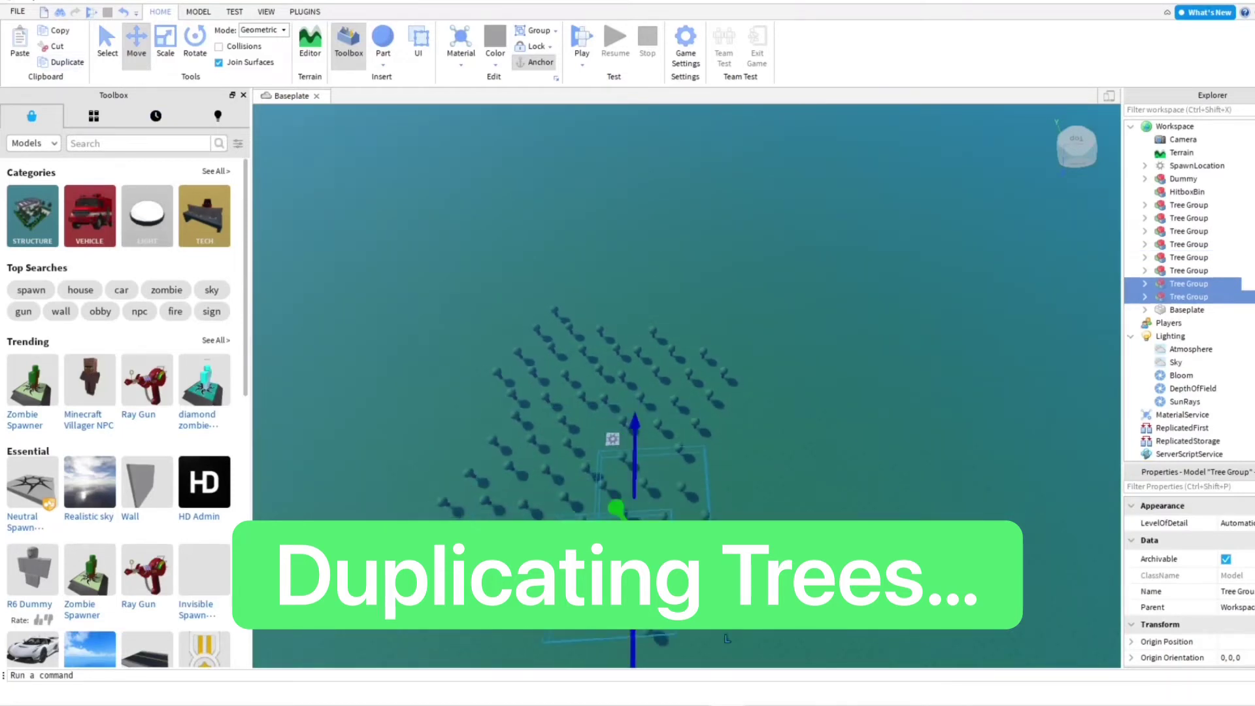
drag(727, 528, 744, 528)
drag(648, 441, 649, 436)
right_drag(790, 463, 831, 466)
click(802, 456)
Duplicate the original Tree Group and place the copy at the outer edge of the forest, beyond the existing trees.
key(w)
key(w)
key(w)
key(w)
key(w)
key(s)
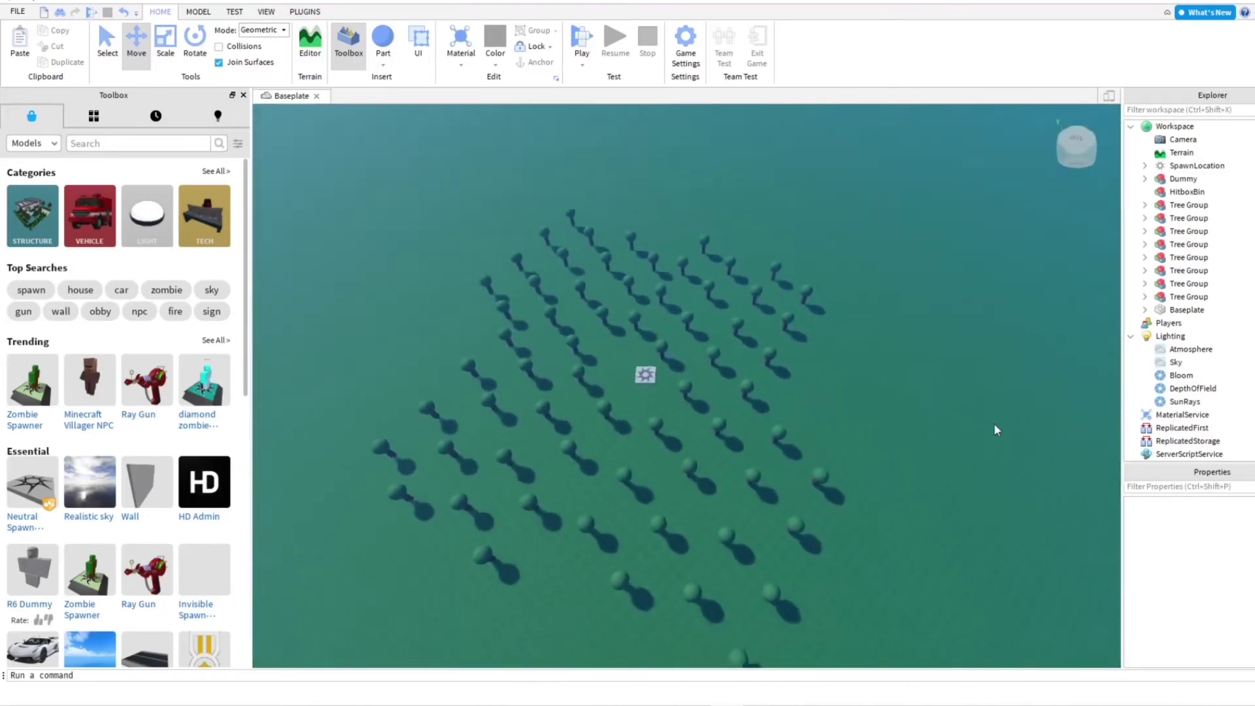
right_drag(994, 429, 974, 430)
key(s)
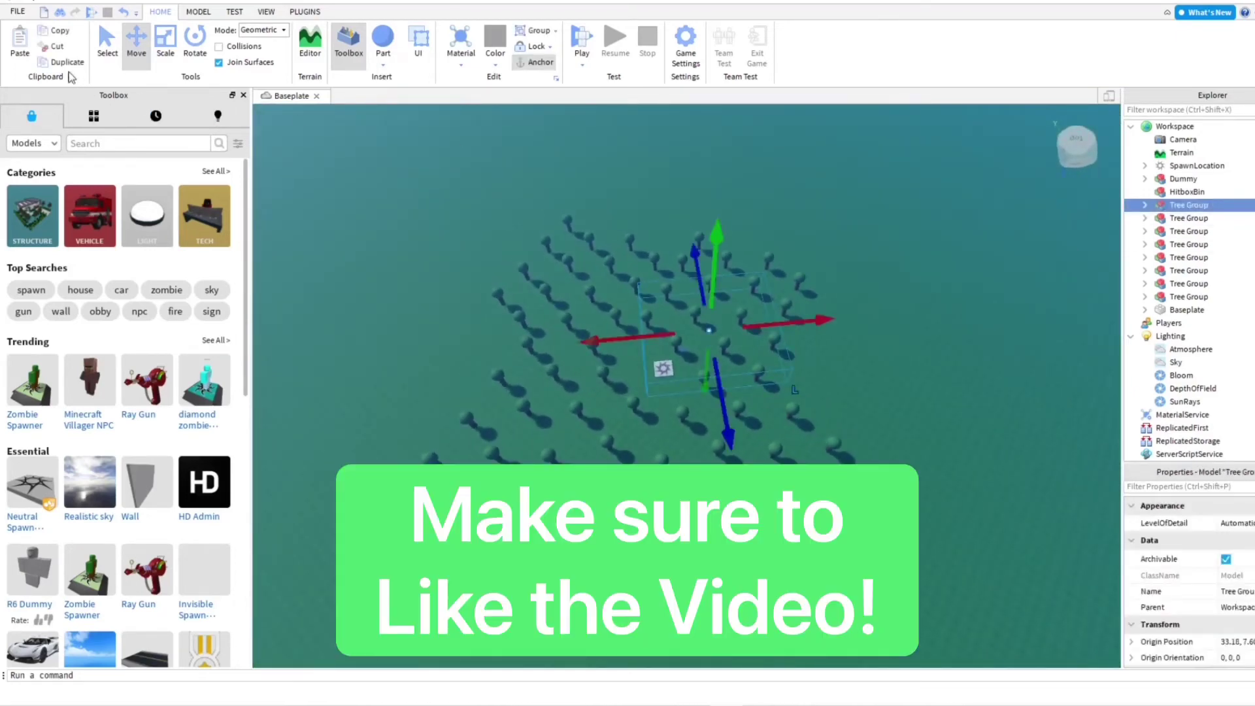
drag(834, 321, 933, 351)
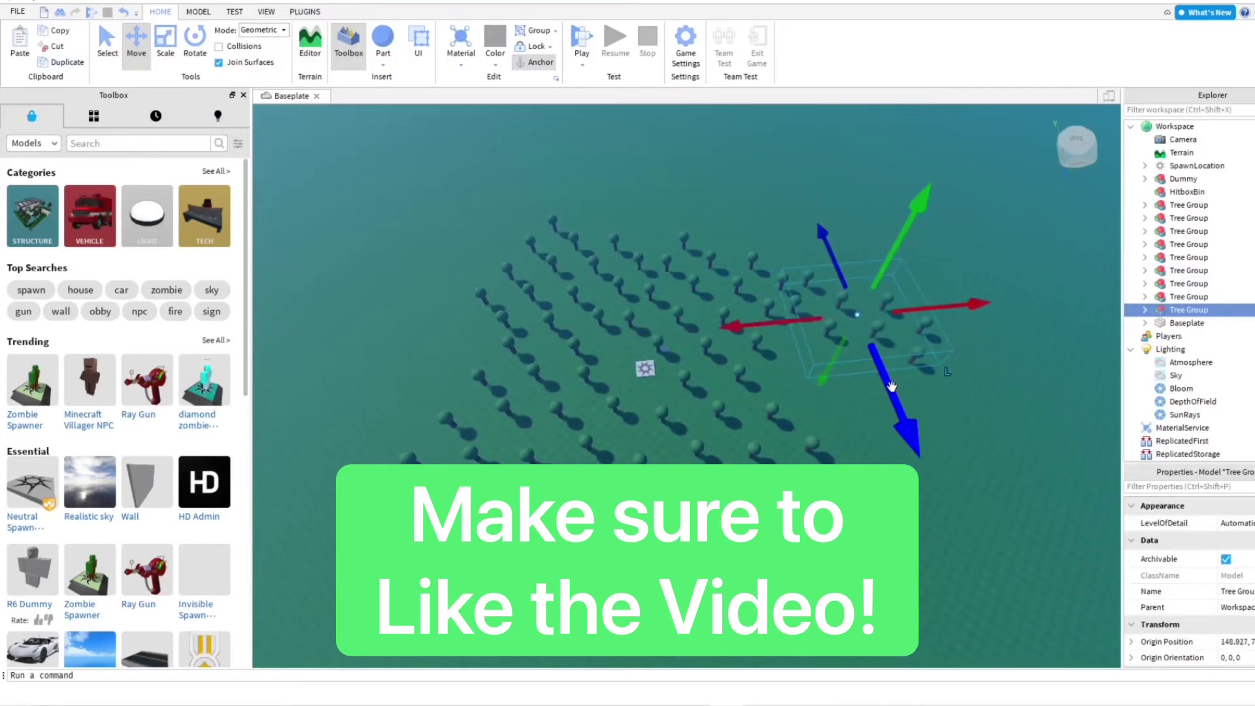
drag(814, 384, 777, 400)
click(843, 264)
Inspect the tree layout around the spawn location from close up and from farther away.
scroll(715, 332, up, 10)
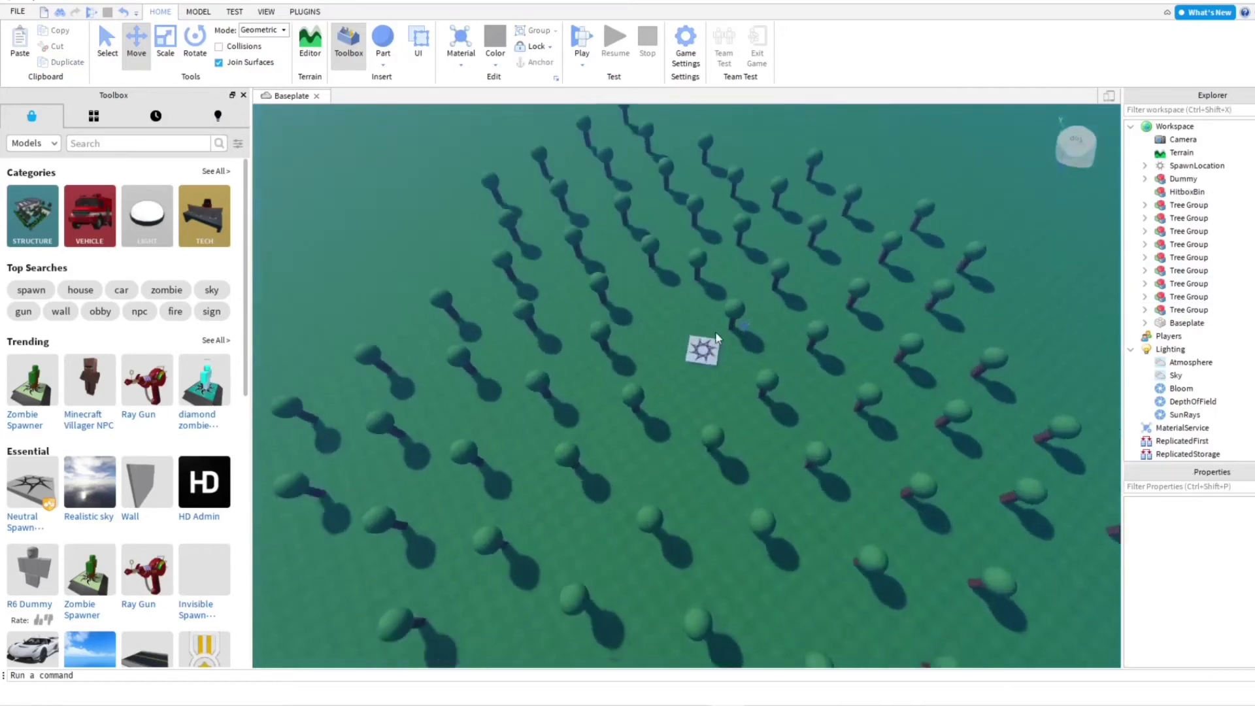
scroll(716, 332, up, 5)
right_drag(716, 332, 716, 359)
scroll(642, 358, up, 3)
scroll(717, 359, down, 10)
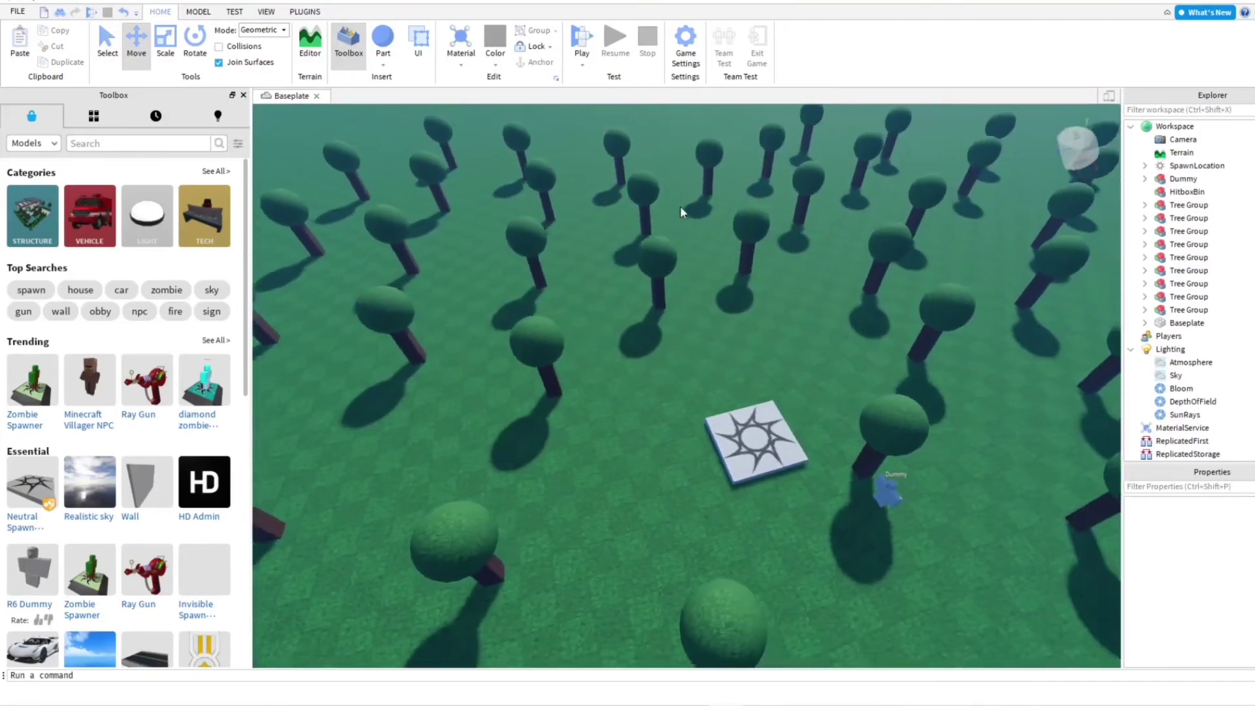
scroll(843, 145, down, 2)
Start a playtest and walk the avatar off the spawn among the nearby trees, viewing them from several angles.
click(587, 41)
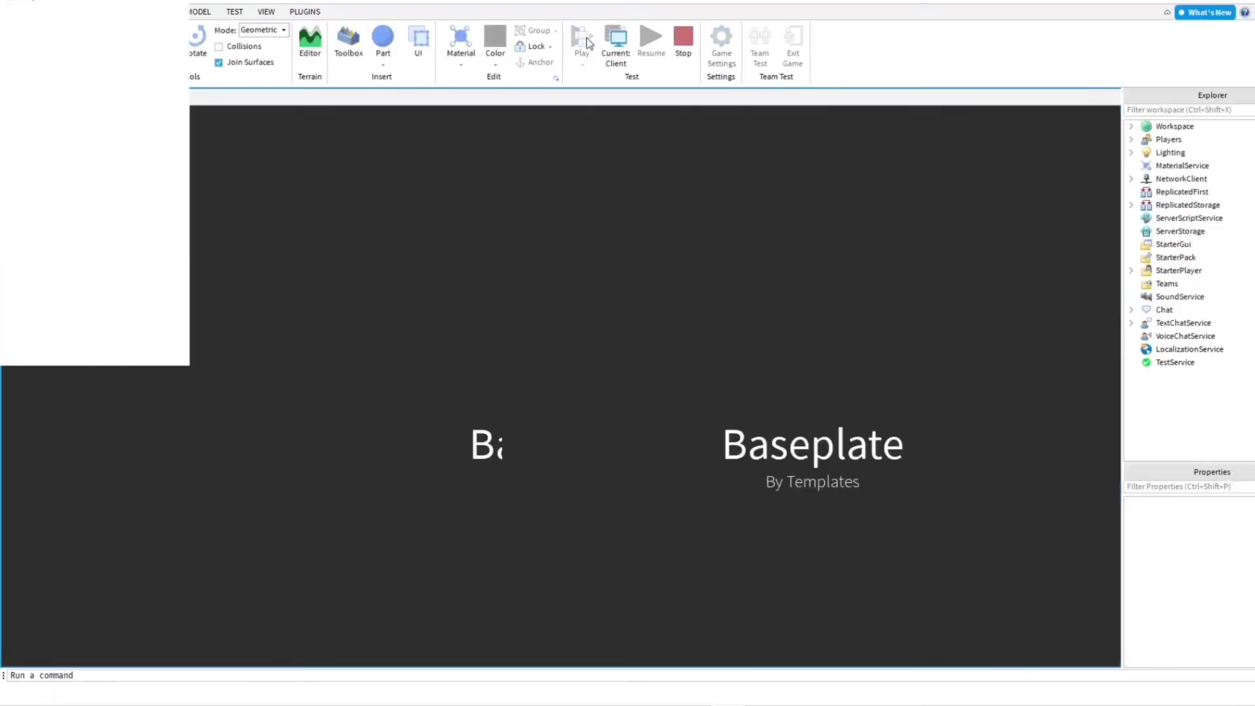
key(w)
key(w)
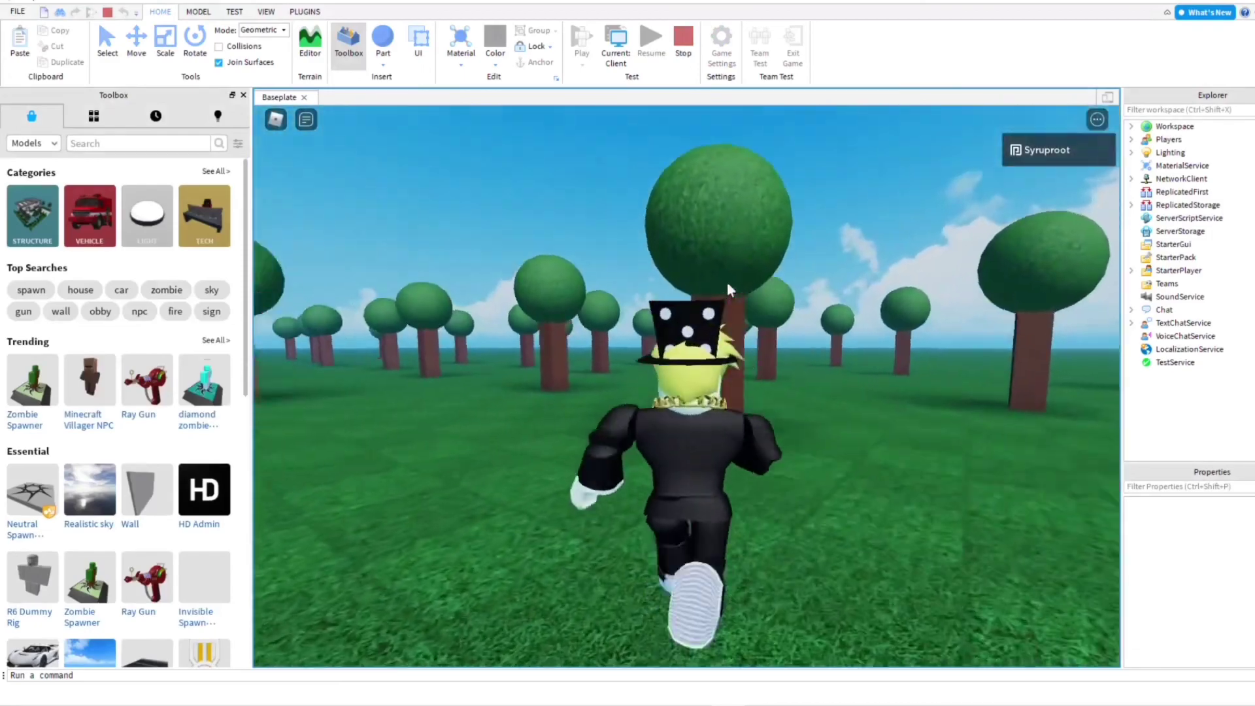
key(w)
right_drag(728, 283, 731, 282)
key(w)
scroll(731, 280, down, 3)
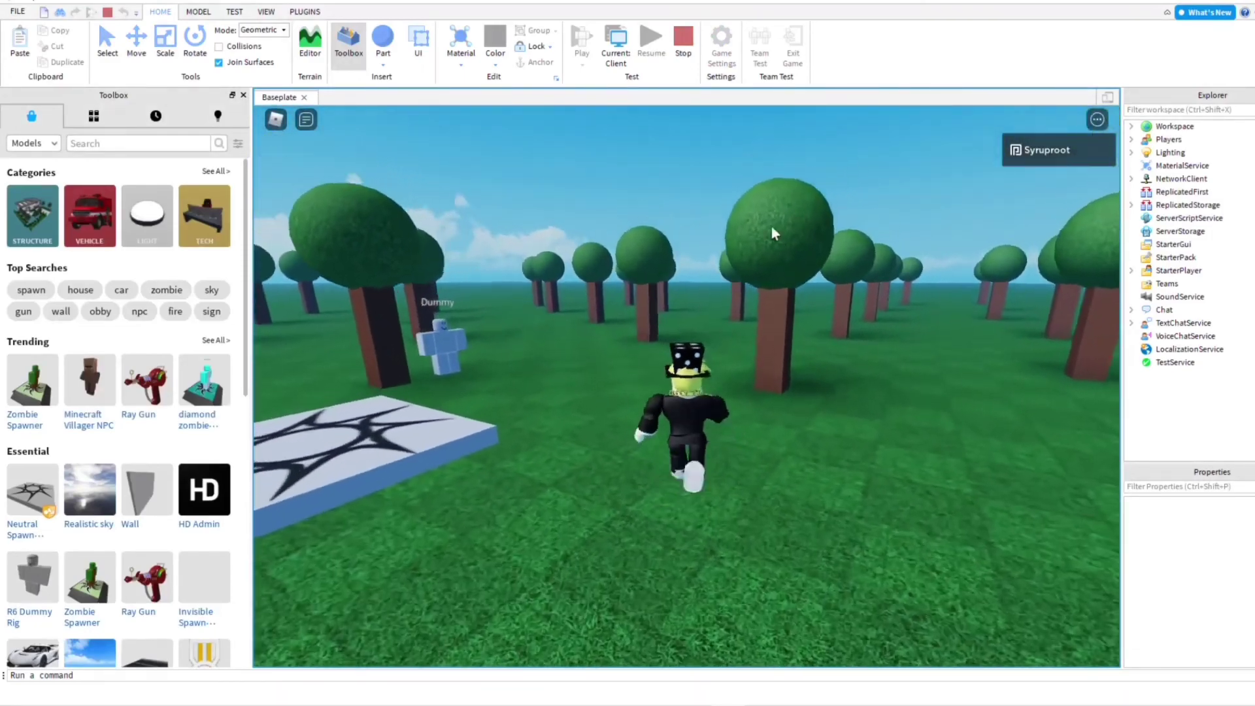
right_drag(790, 223, 771, 233)
scroll(772, 230, down, 3)
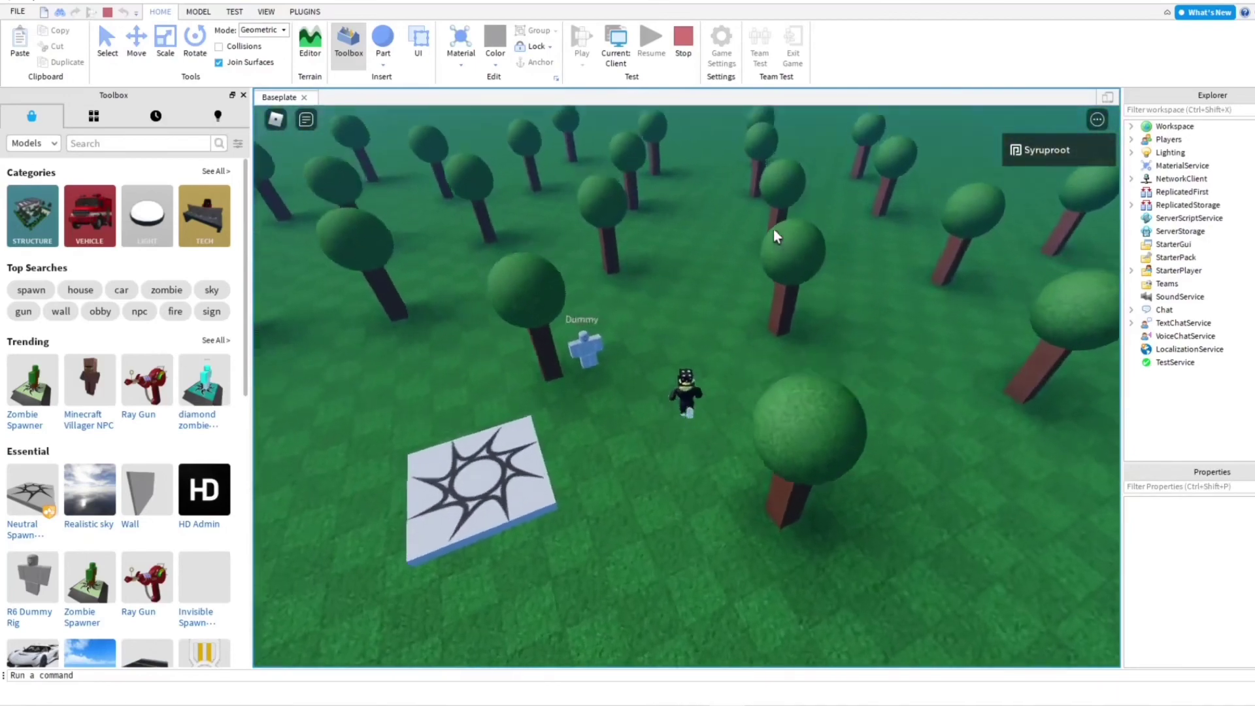
Run and jump the avatar deeper through the forest, checking the map from both distant and close camera views.
key(w)
scroll(774, 229, down, 5)
key(w)
scroll(774, 229, up, 8)
key(space)
key(w)
scroll(774, 229, up, 3)
key(w)
key(a)
key(s)
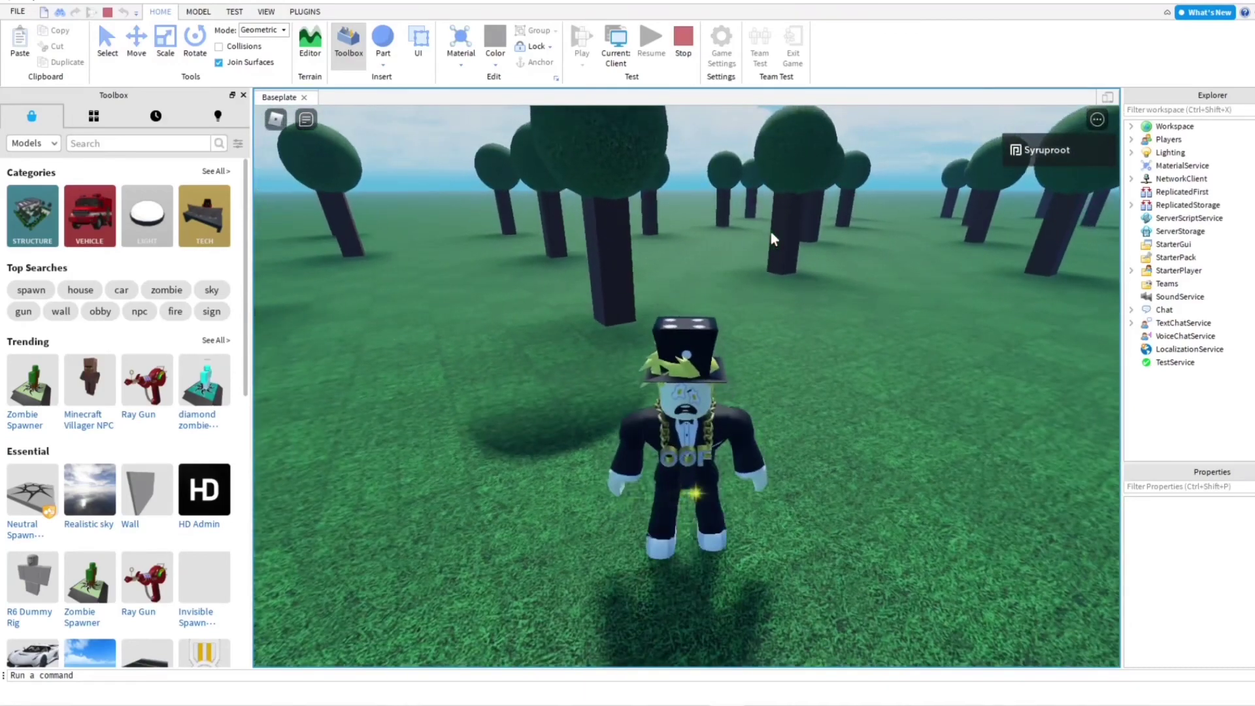